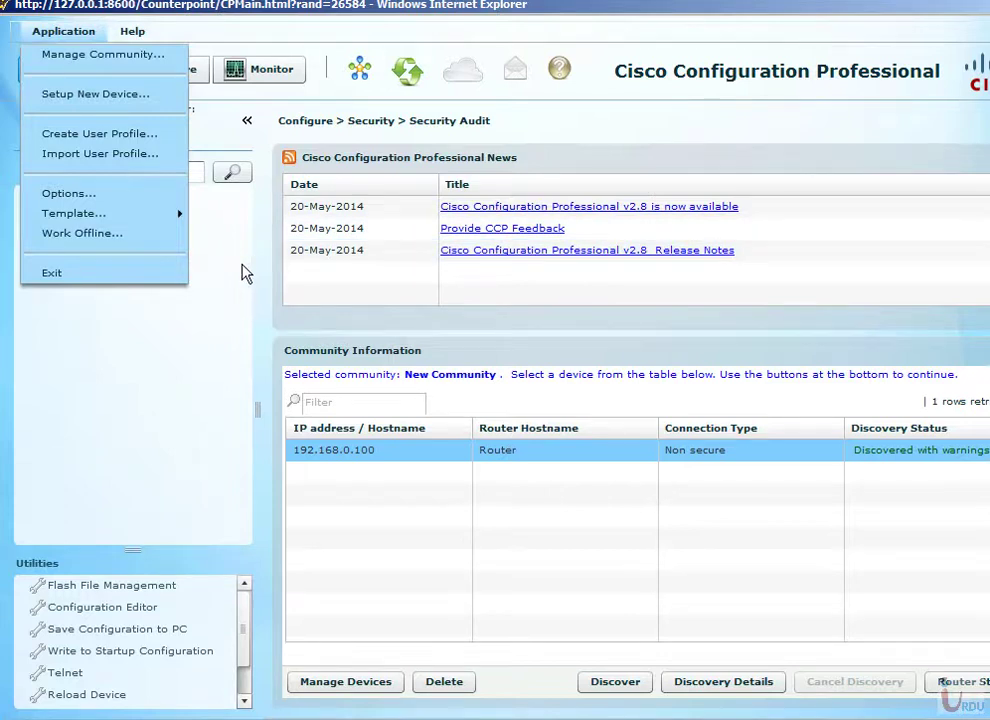
Step: Restart Cisco Configuration Professional with its Java application allowed to run, and dismiss Cisco CCO authentication with product improvement reporting disabled
left_click(124, 276)
left_click(561, 428)
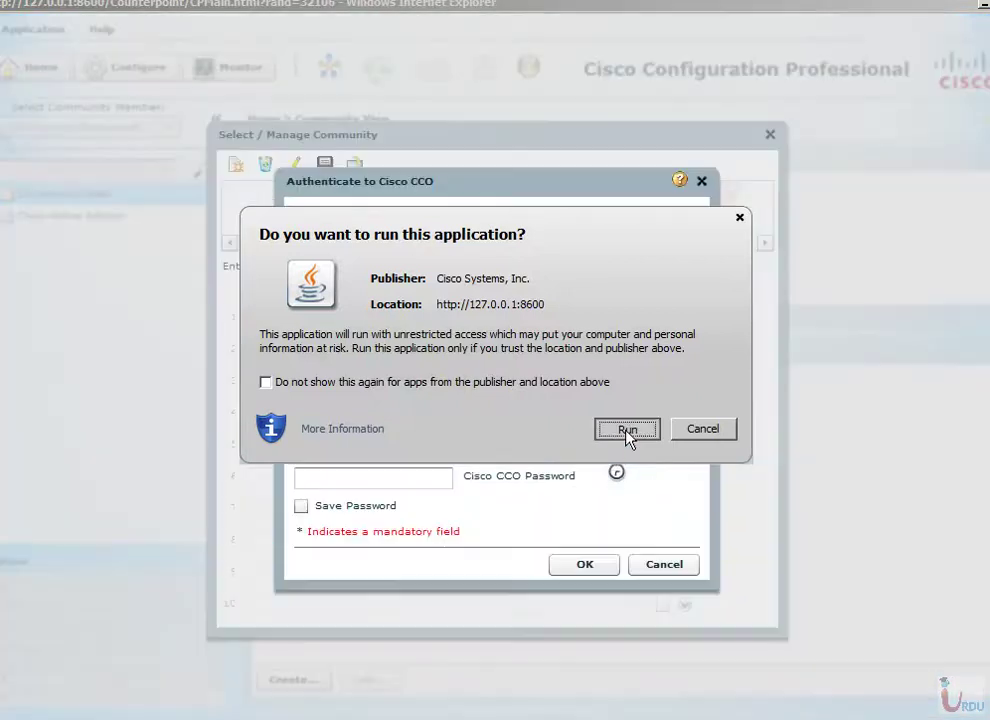
left_click(626, 430)
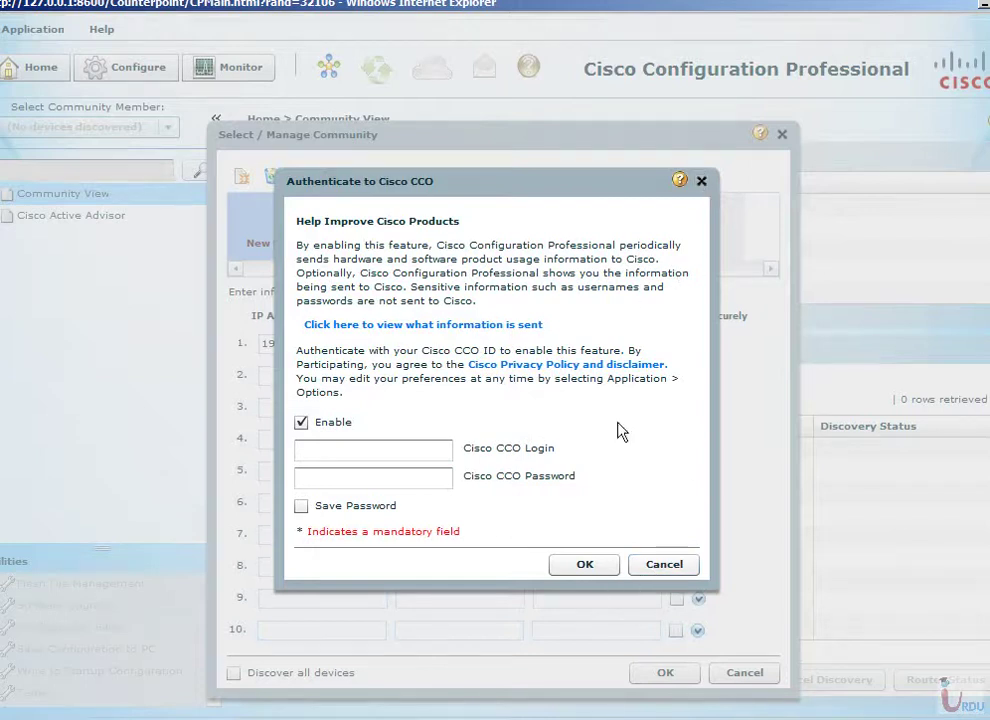
key("space")
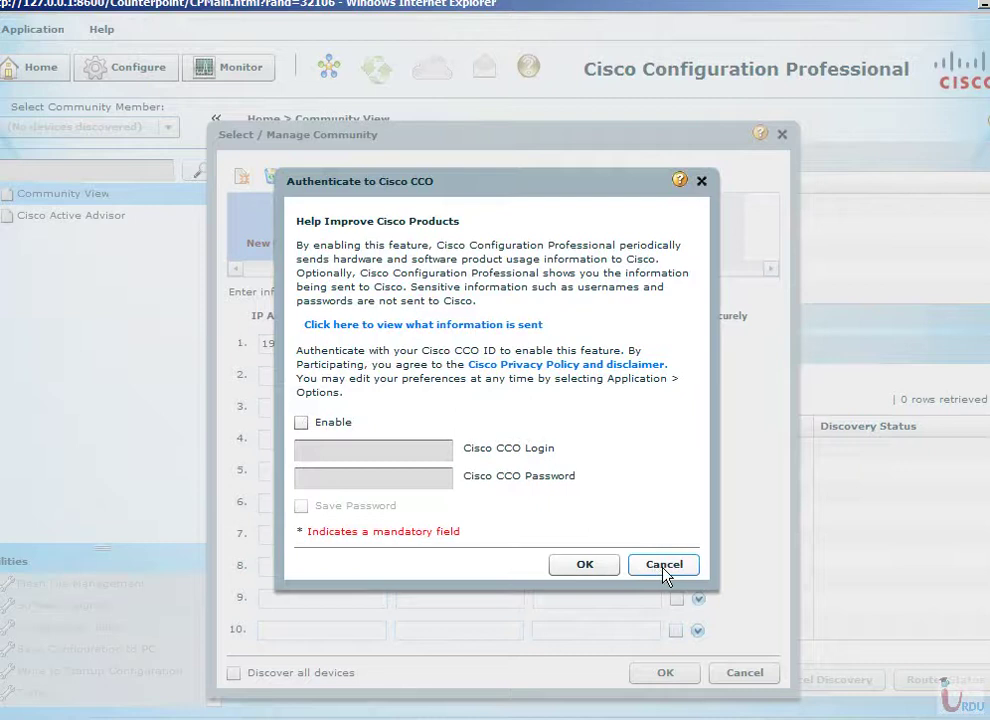
left_click(664, 565)
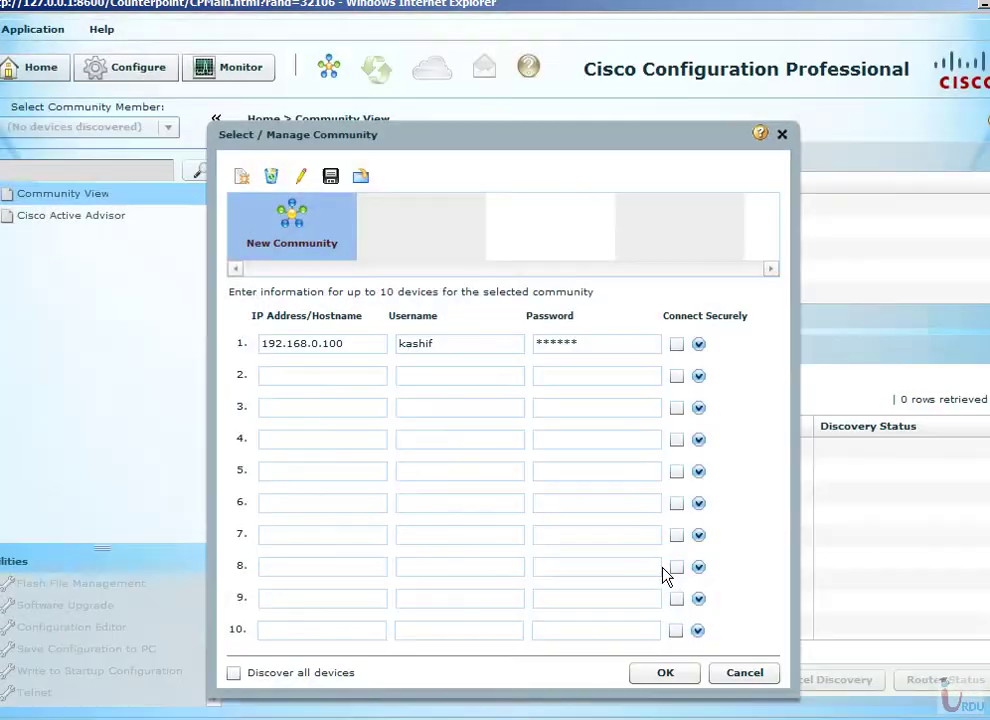
Step: Accept the New Community entry for device 192.168.0.100 with its saved credentials, and discover the router
left_click_drag(338, 345, 262, 346)
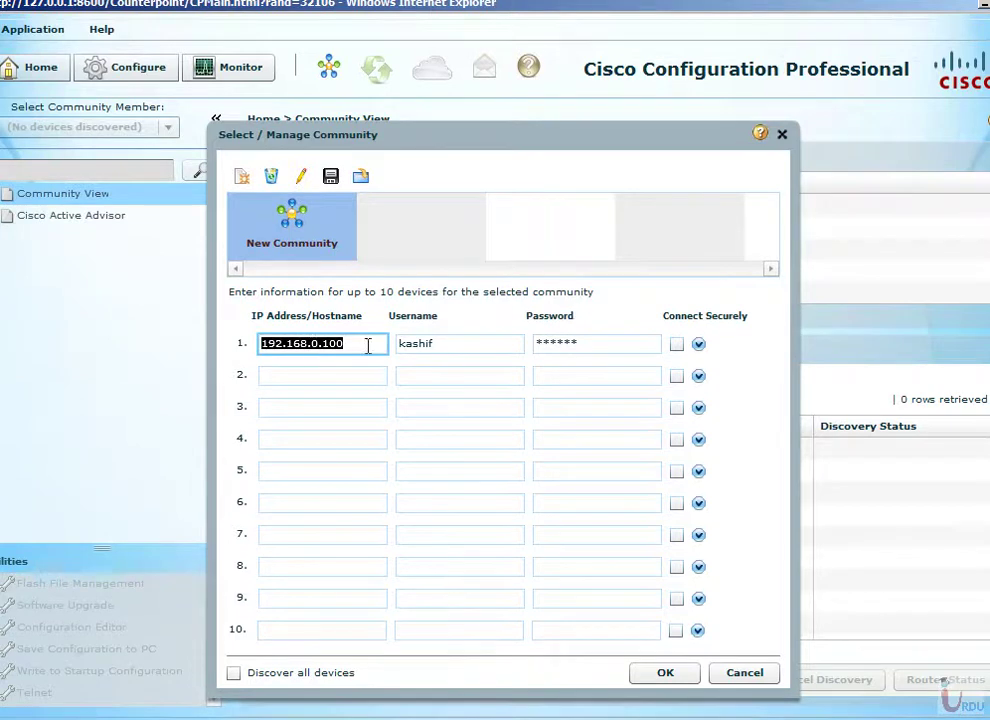
left_click(407, 343)
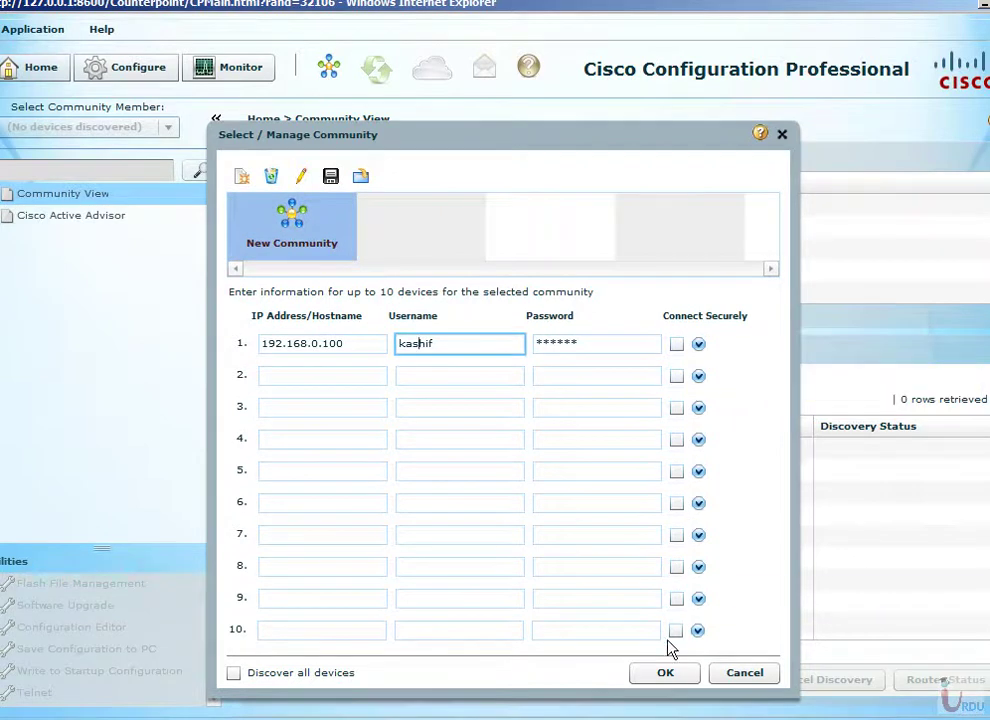
left_click(668, 676)
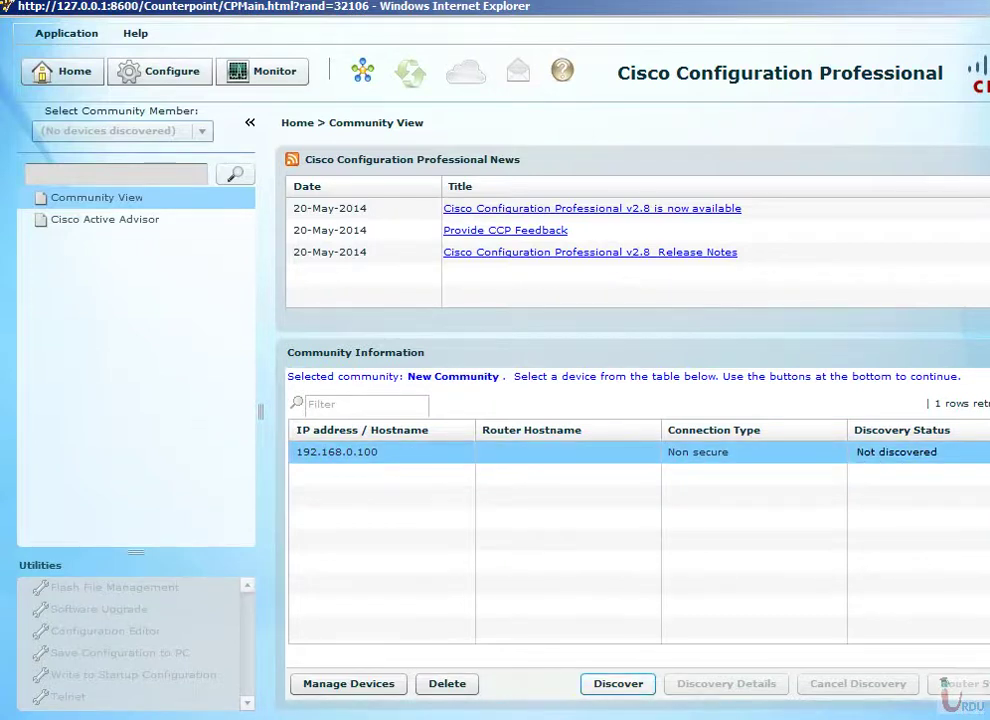
left_click(618, 683)
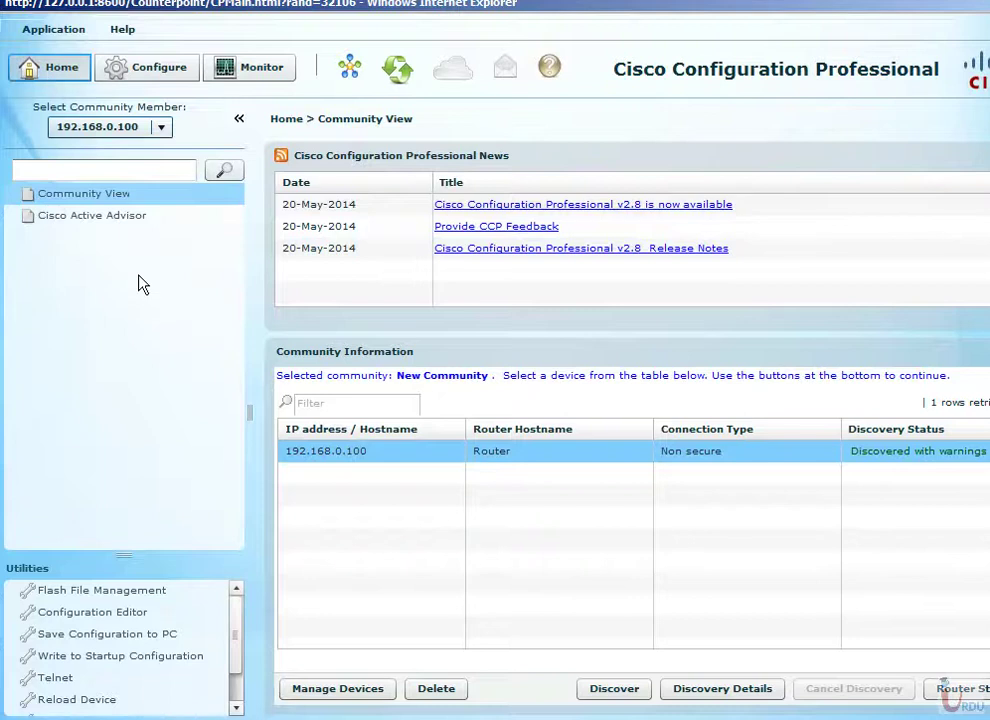
Step: Look over the configuration and monitoring categories, and open the router's existing interfaces list under Interface Management
left_click(150, 72)
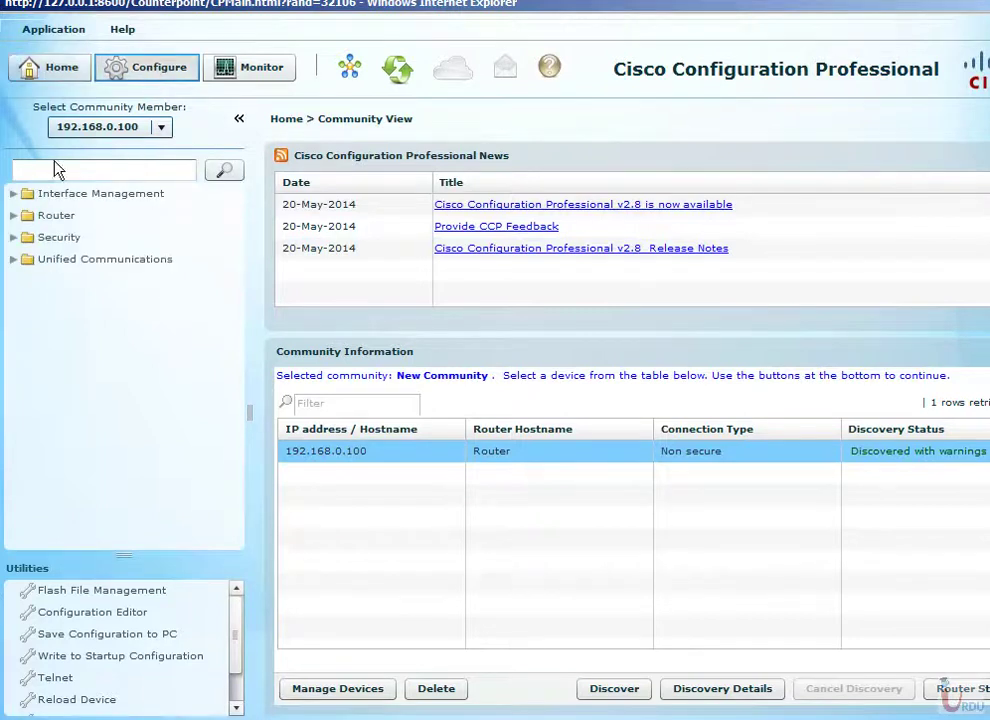
left_click(252, 72)
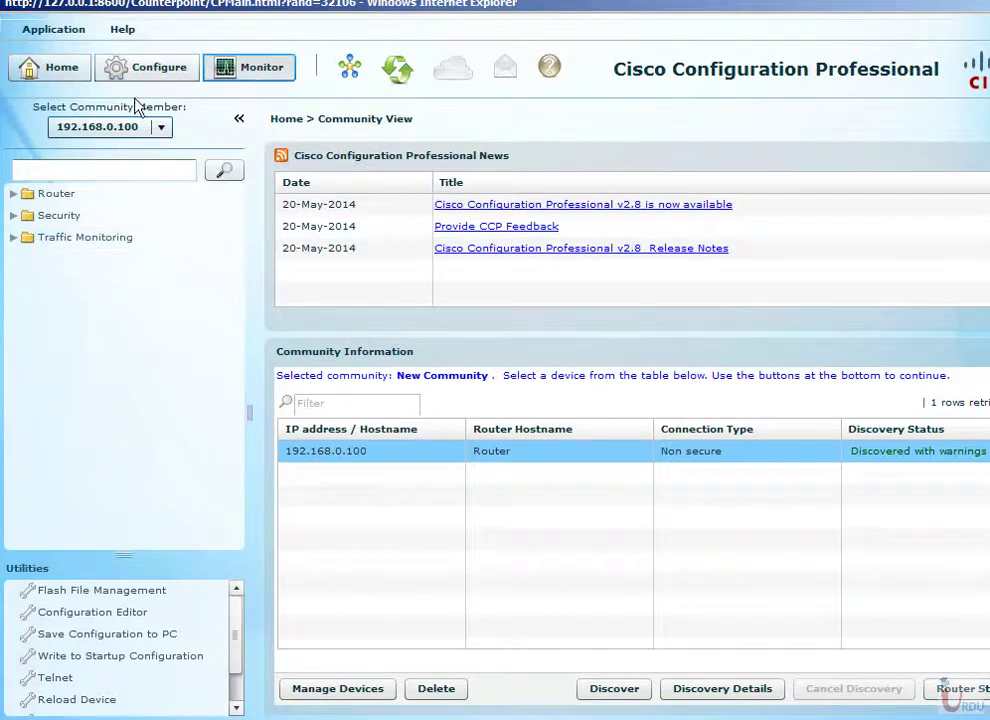
left_click(143, 66)
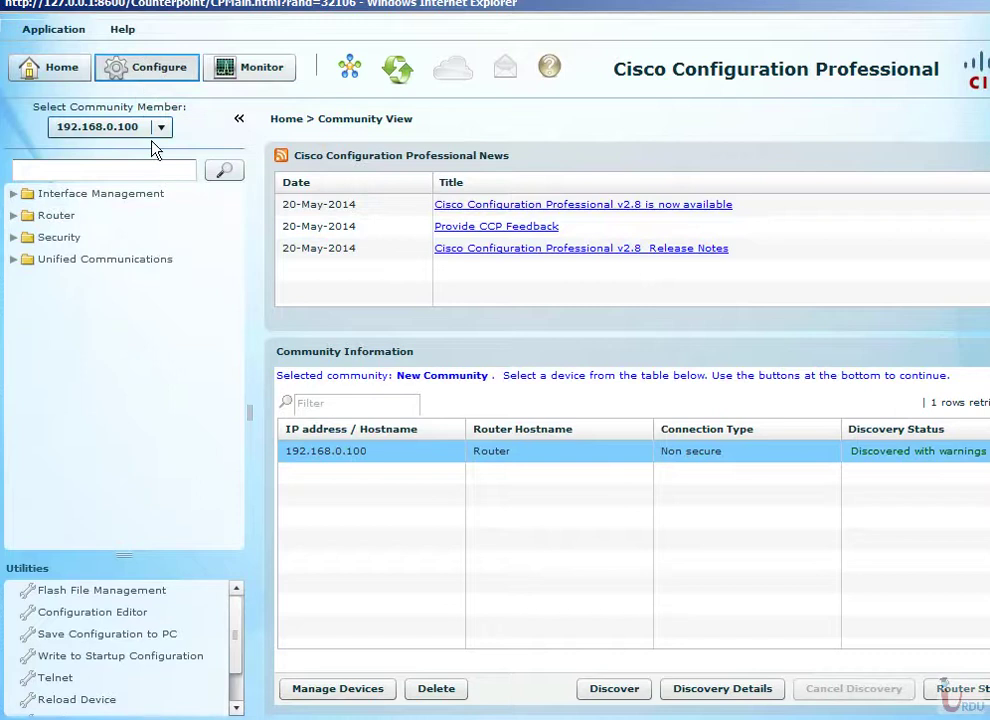
left_click(82, 194)
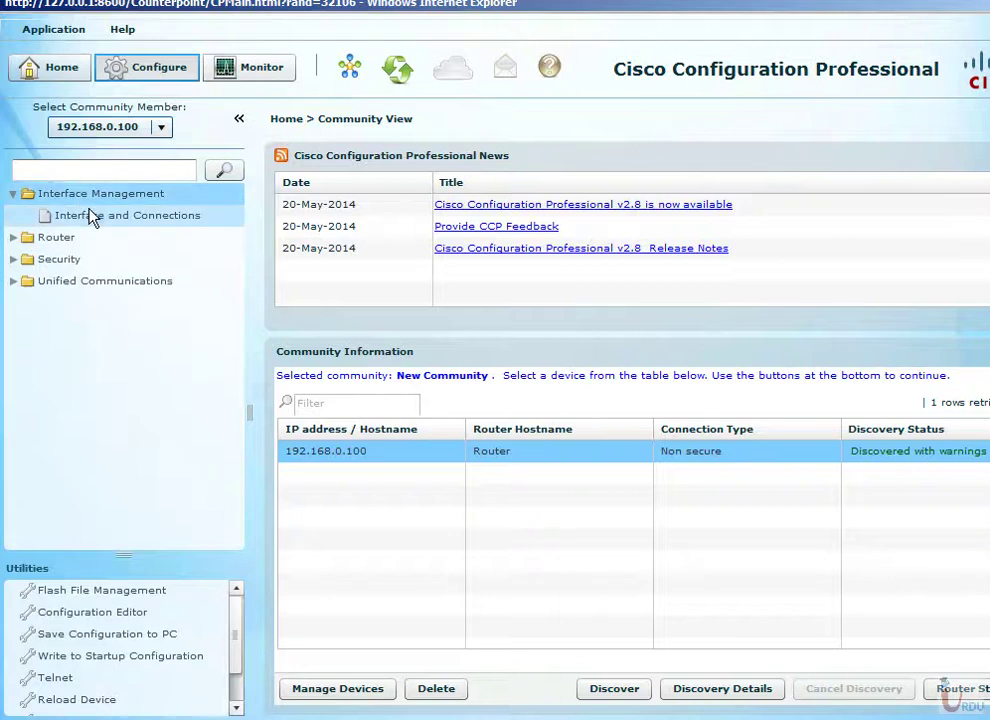
left_click(91, 214)
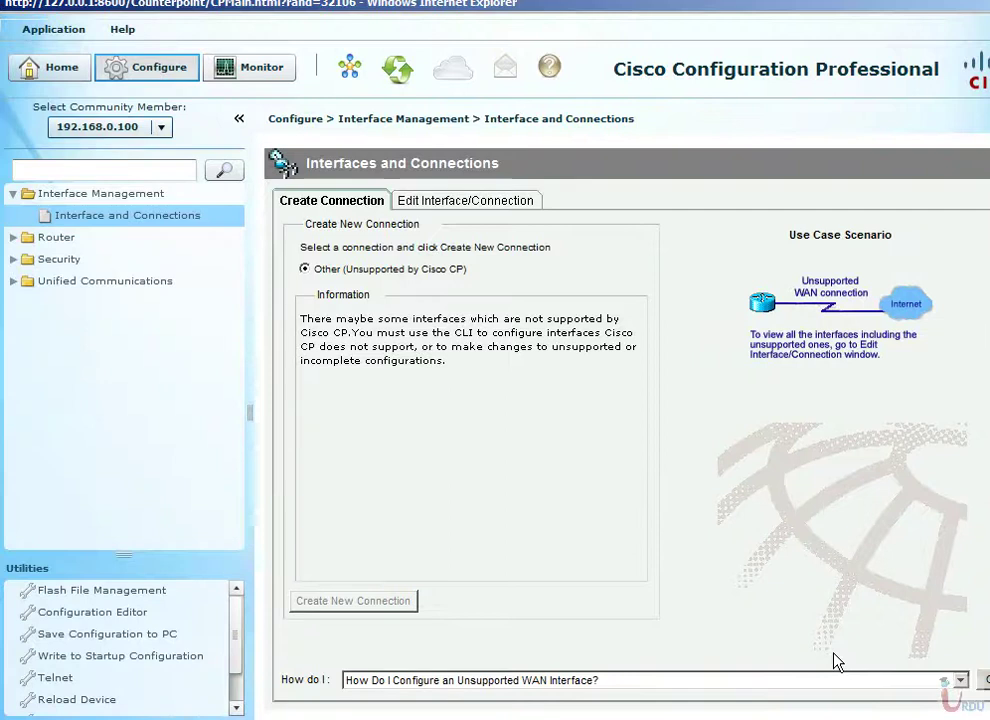
left_click(440, 202)
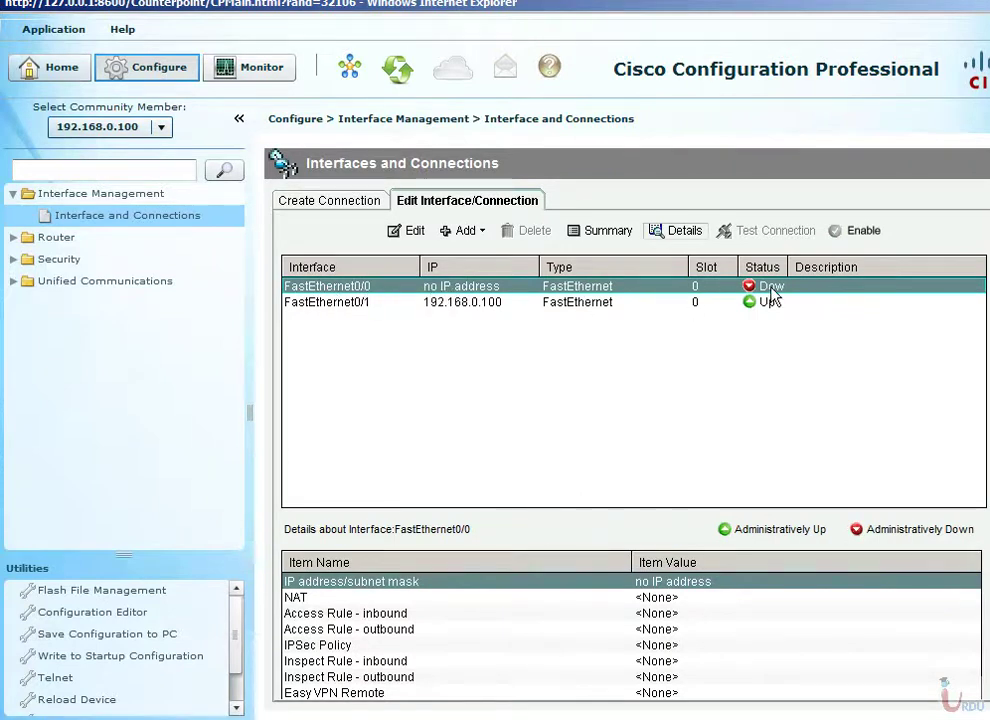
Step: Examine FastEthernet0/0's association, NAT, general security and application service settings, leaving them without changes
left_click(410, 238)
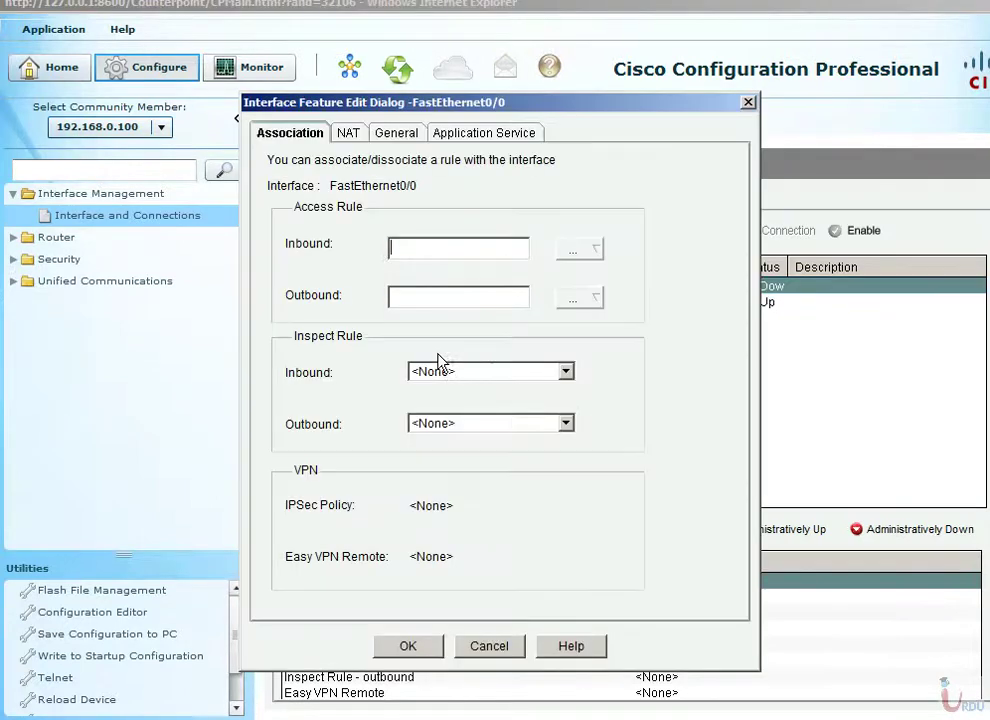
left_click(415, 304)
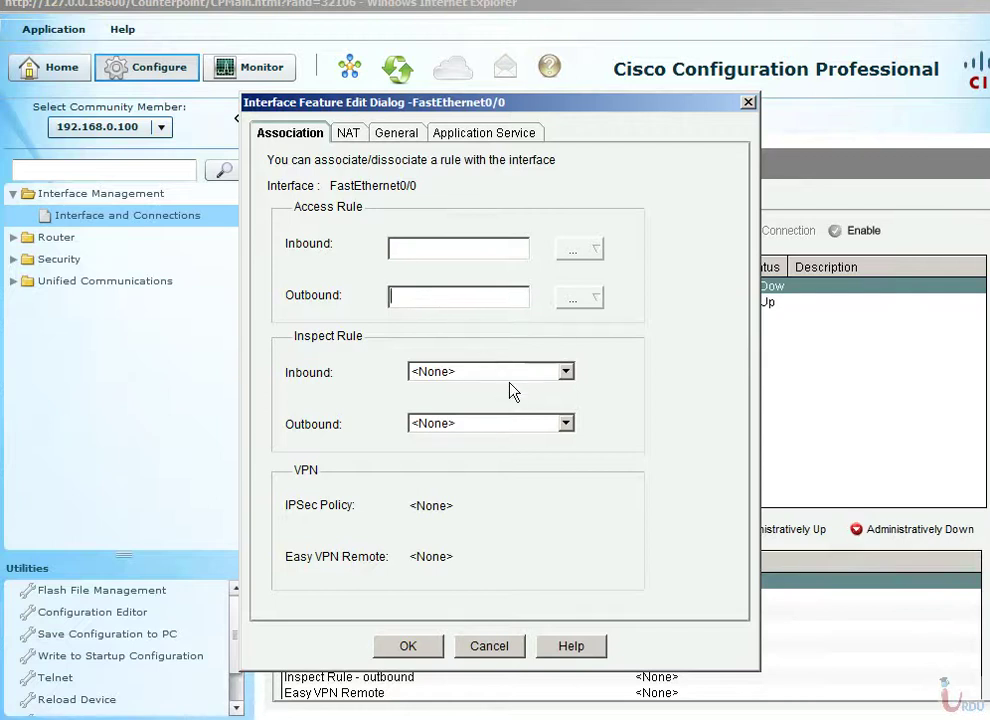
left_click(349, 135)
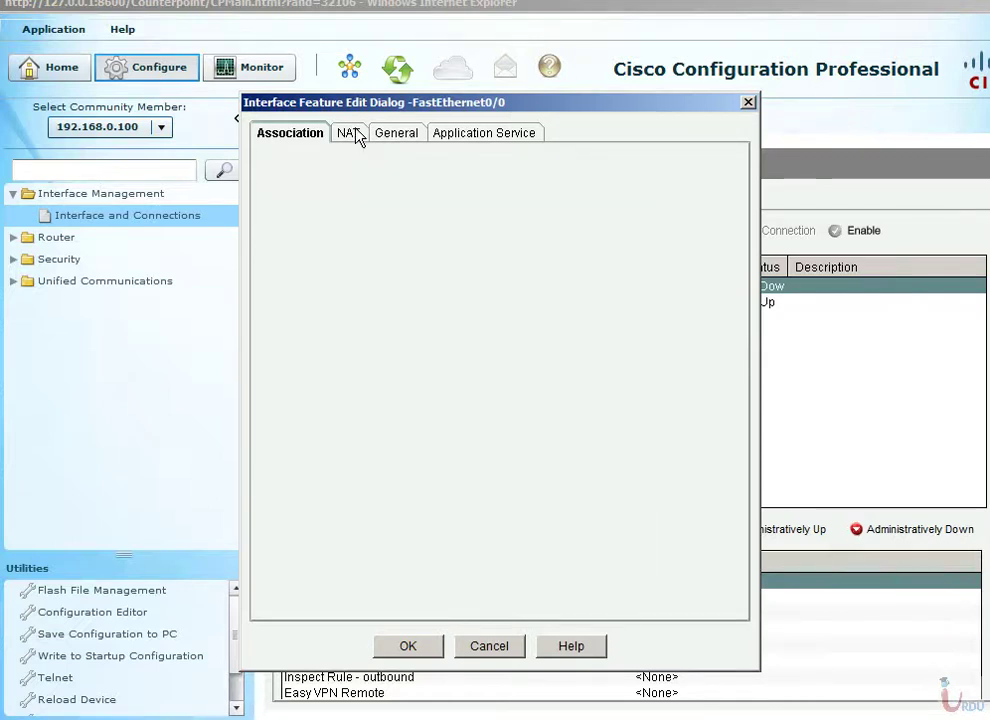
left_click(391, 135)
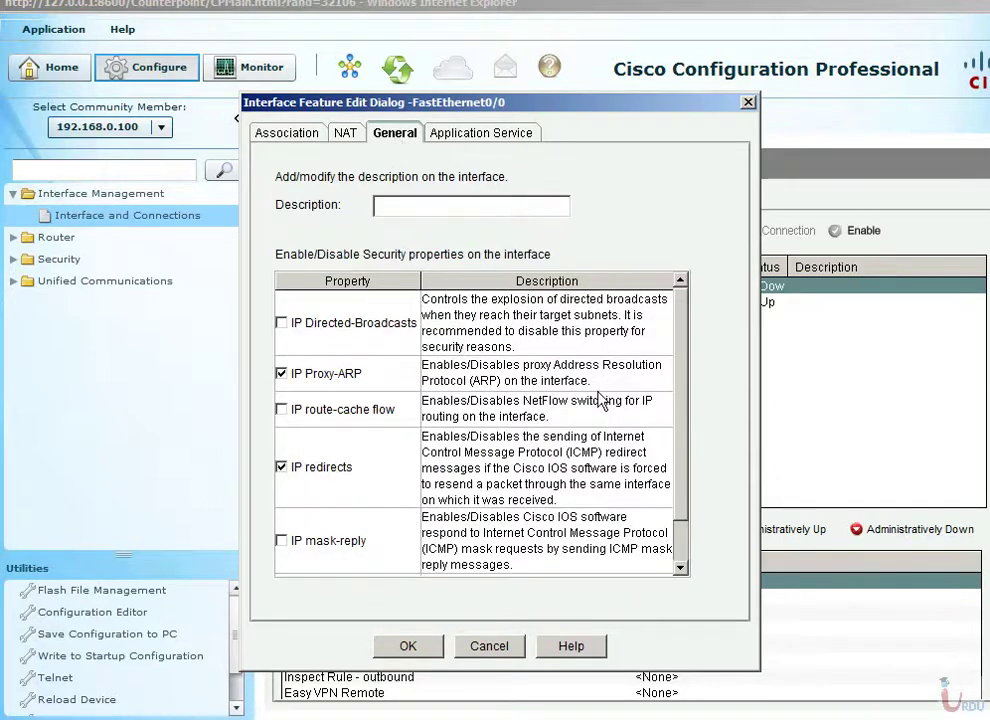
scroll(688, 376, "down", 2)
scroll(688, 376, "up", 2)
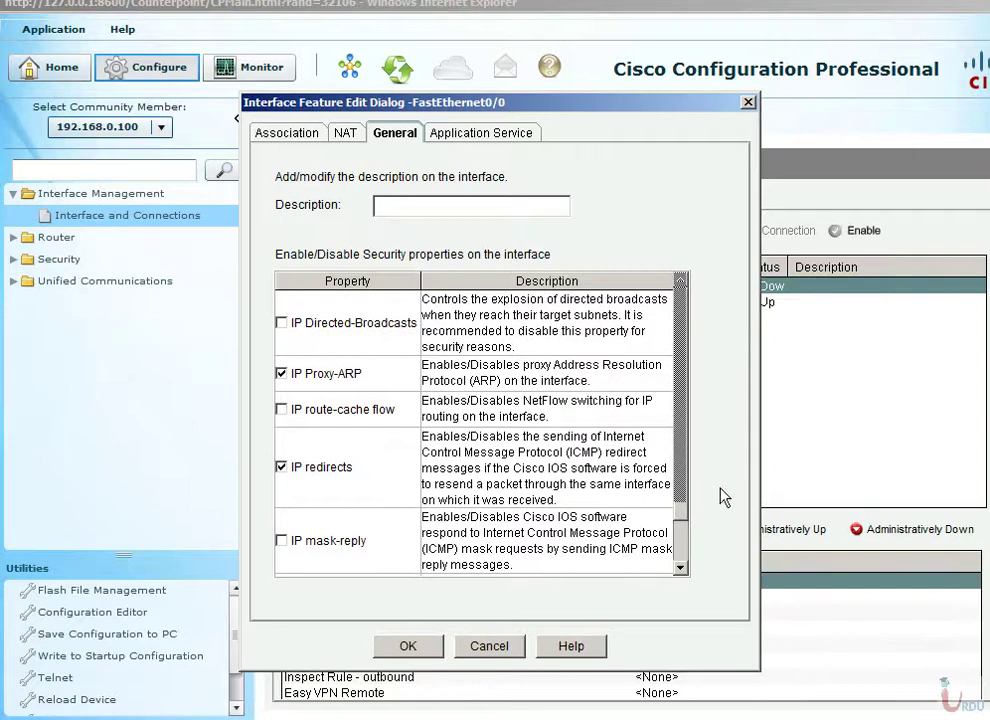
scroll(640, 495, "down", 2)
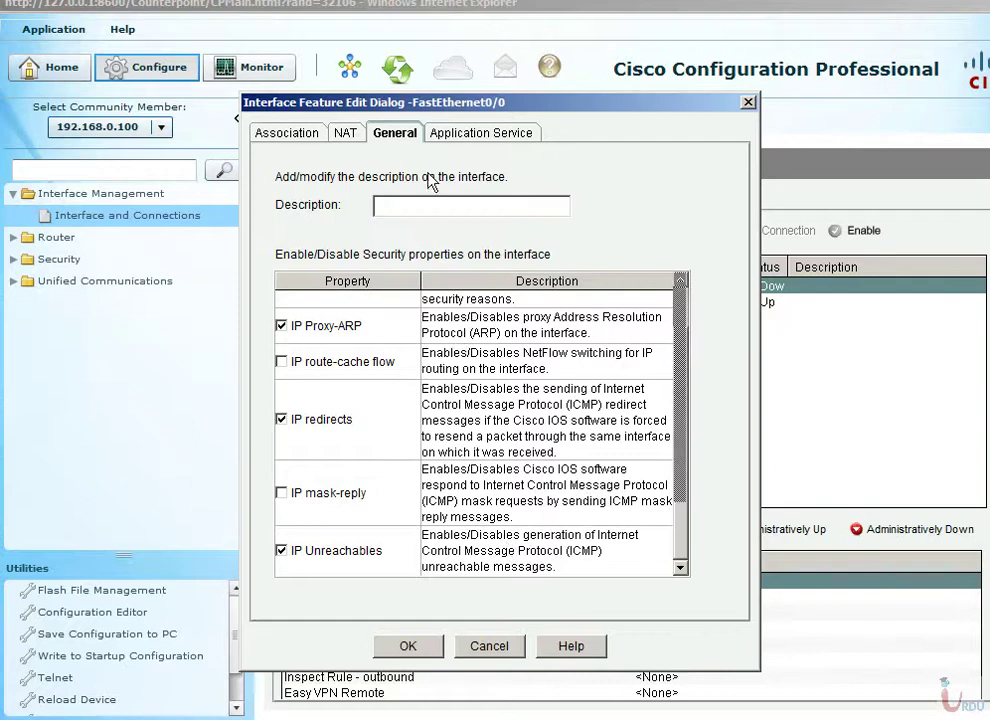
left_click(460, 138)
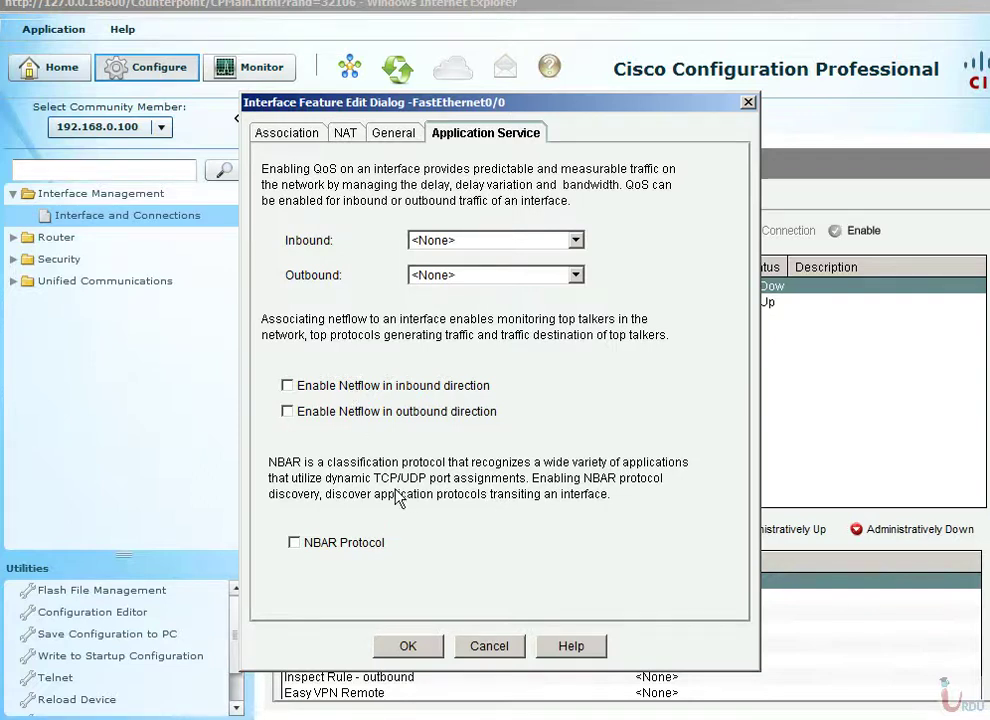
left_click(477, 650)
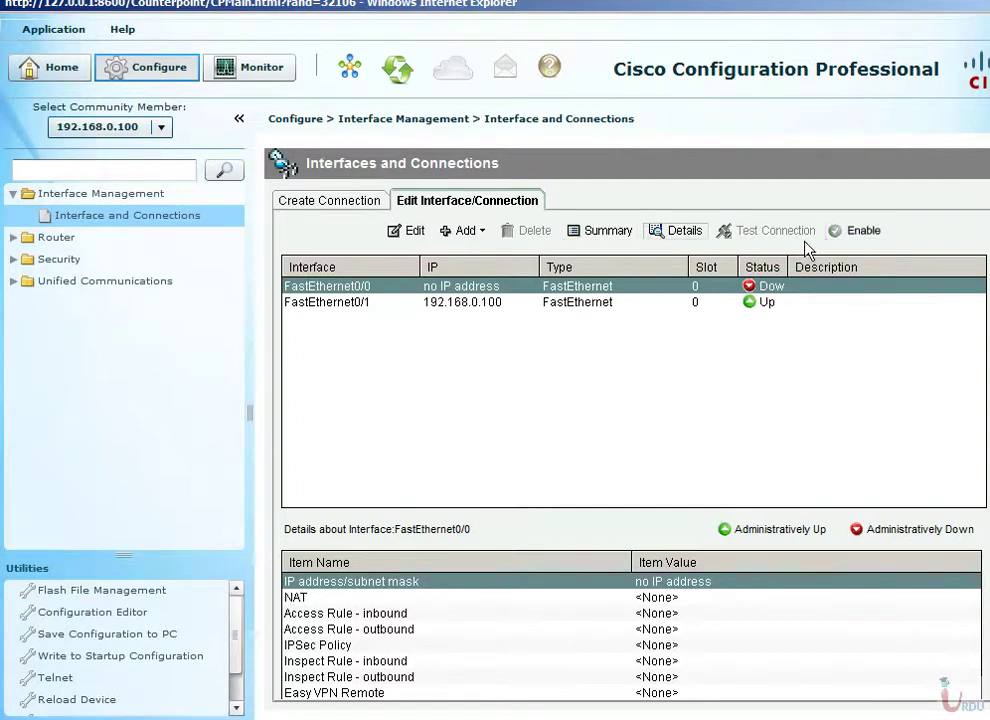
Step: Look through the Router configuration categories, and enlarge the Utilities list so all its tools show
left_click(72, 240)
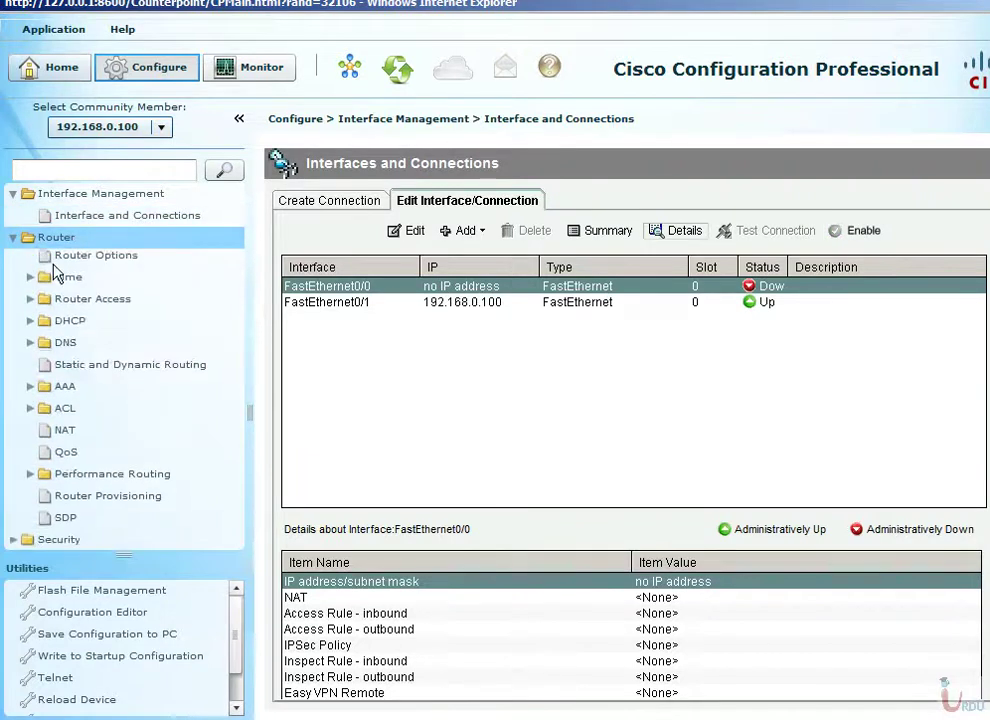
left_click(14, 238)
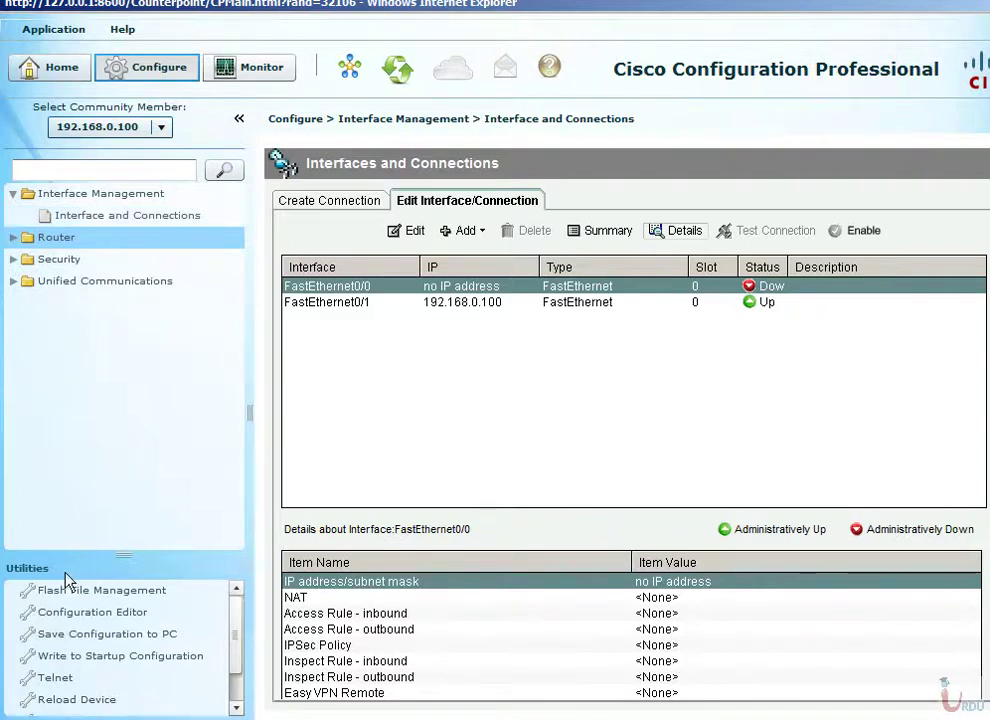
left_click_drag(128, 555, 137, 452)
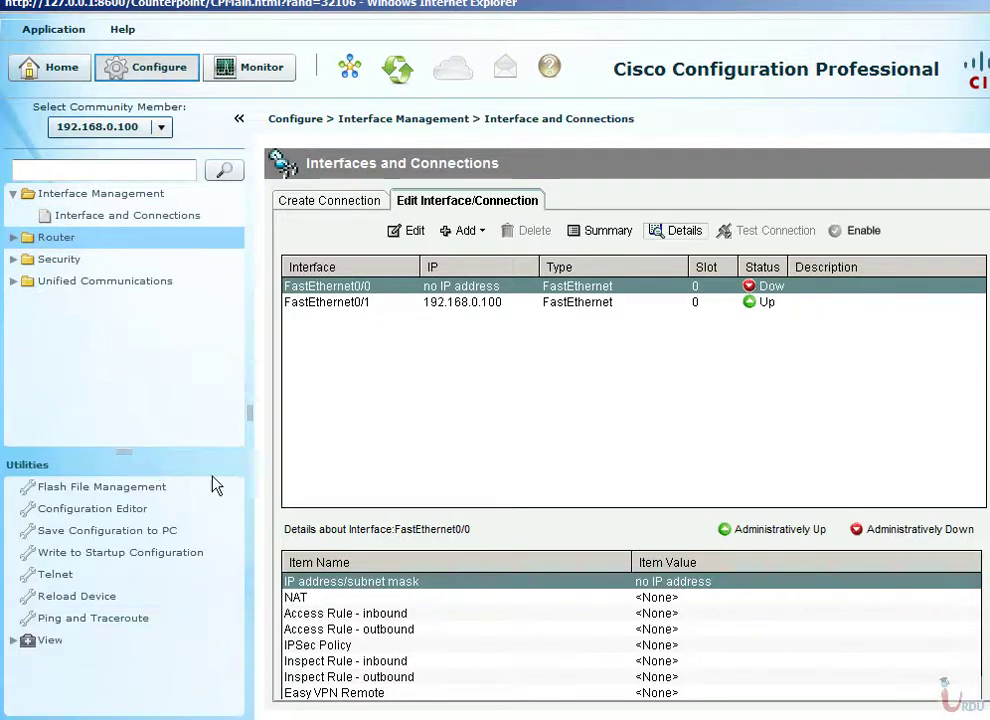
Step: Ping 192.168.0.1 from the router with the Ping and Traceroute utility, and read the ping output
left_click(150, 628)
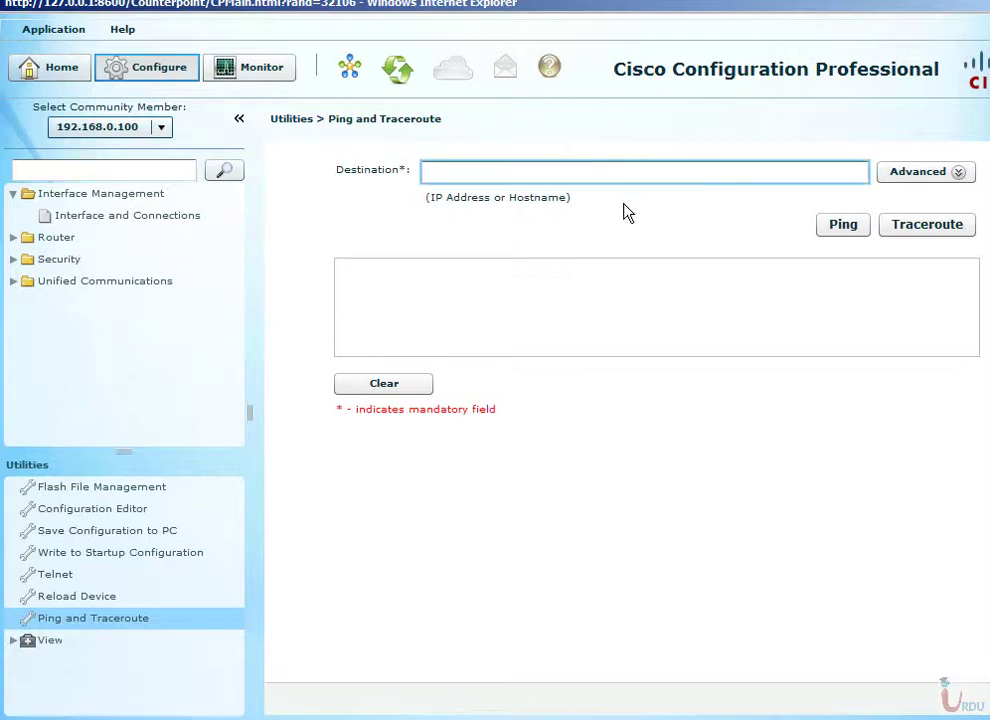
type("192.168.0")
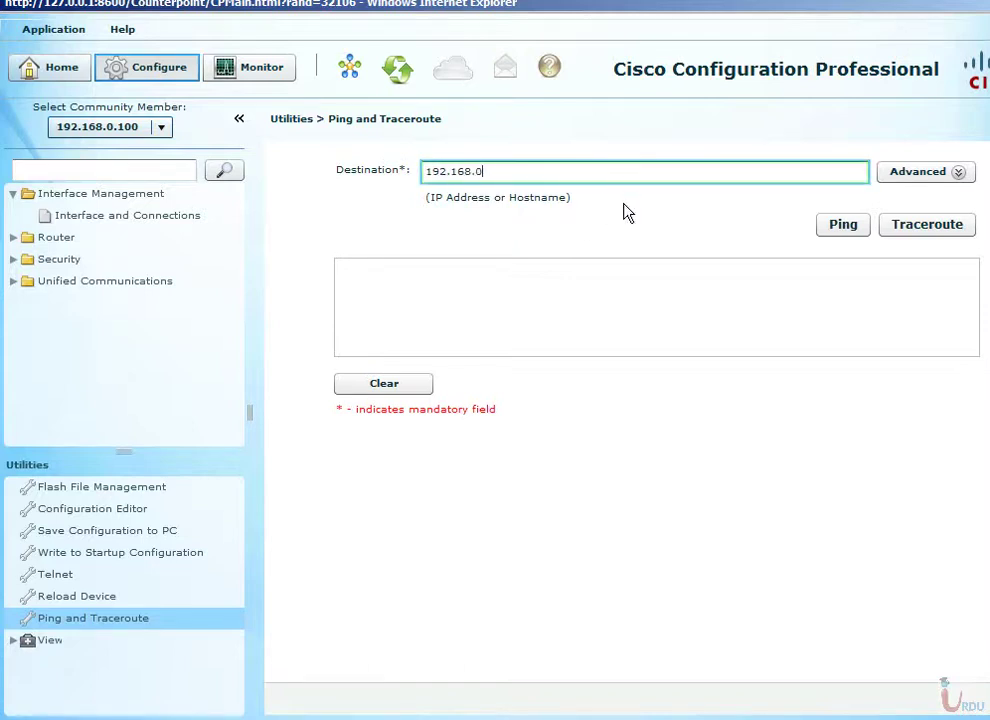
type(".1")
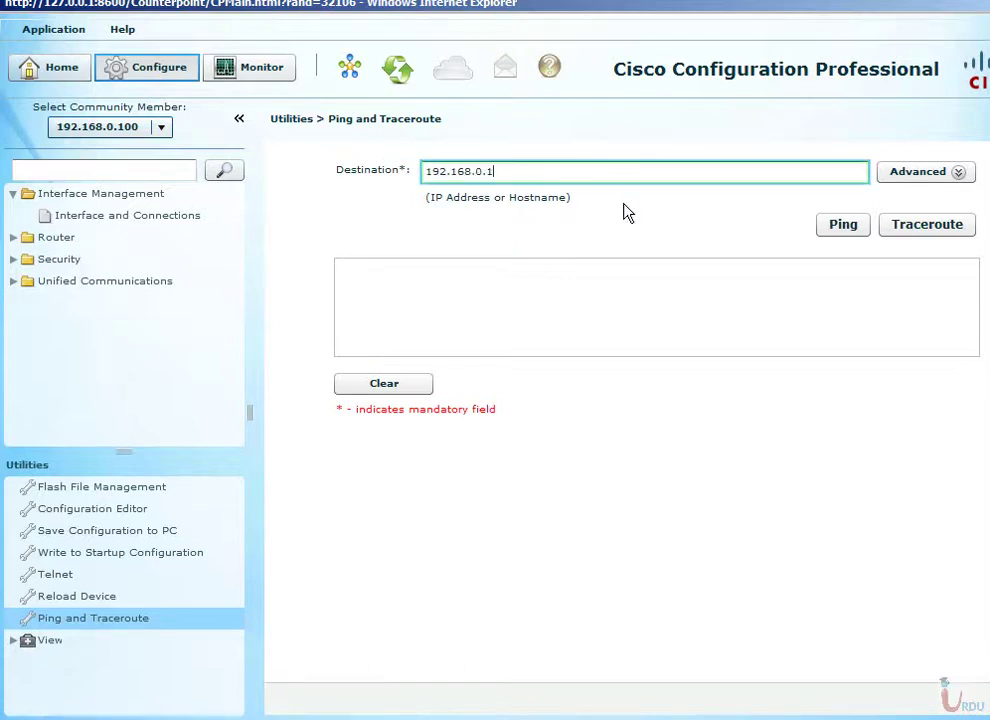
left_click(843, 225)
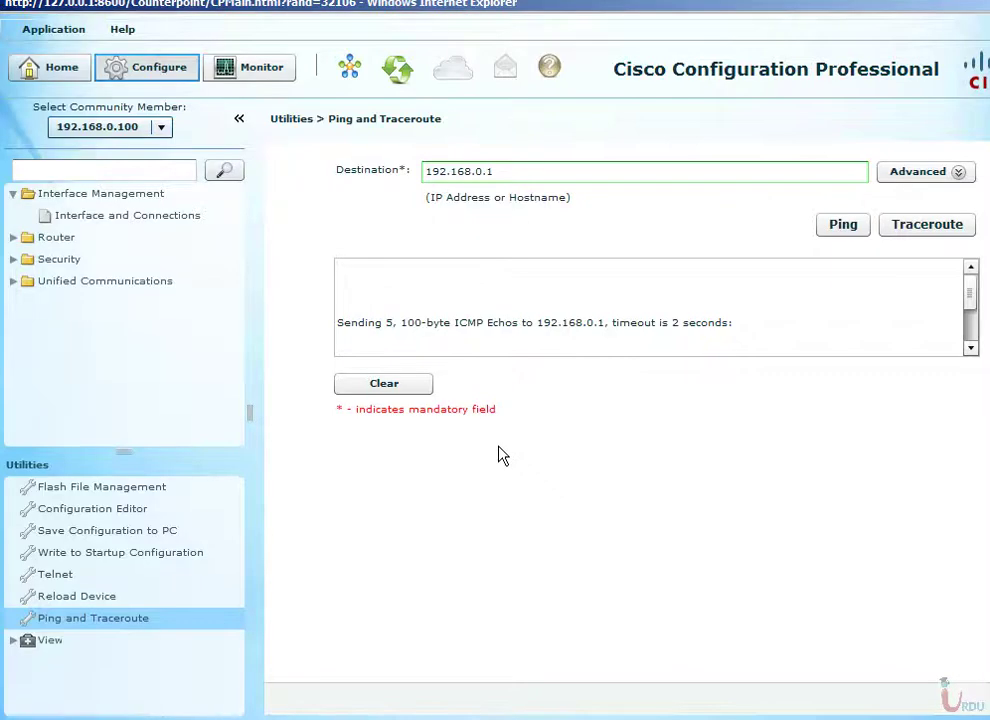
left_click(971, 348)
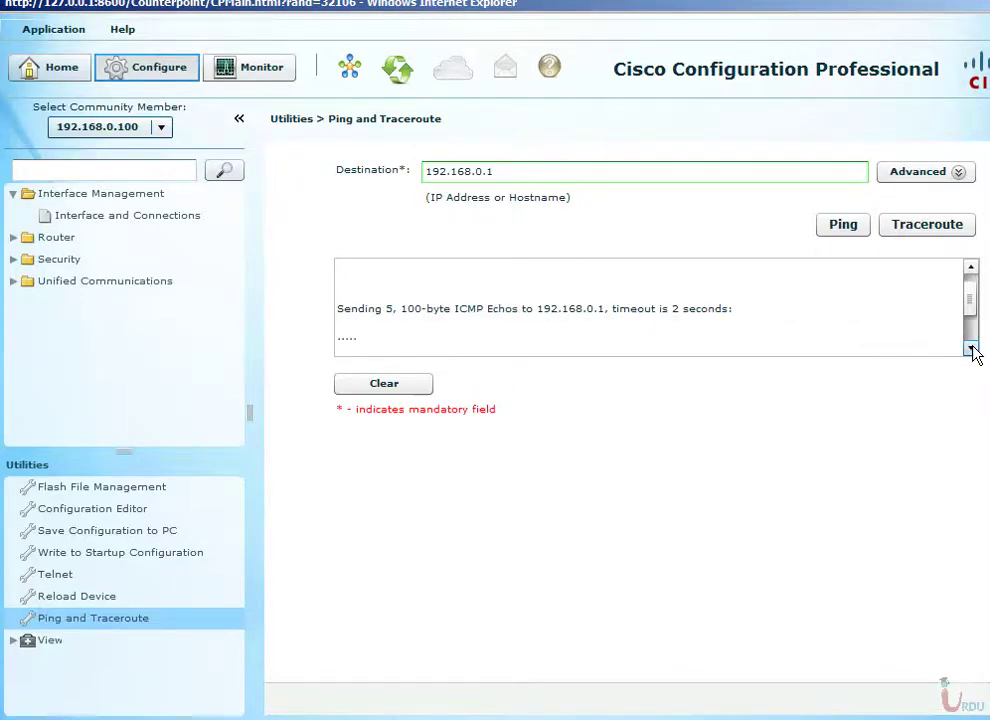
left_click(971, 348)
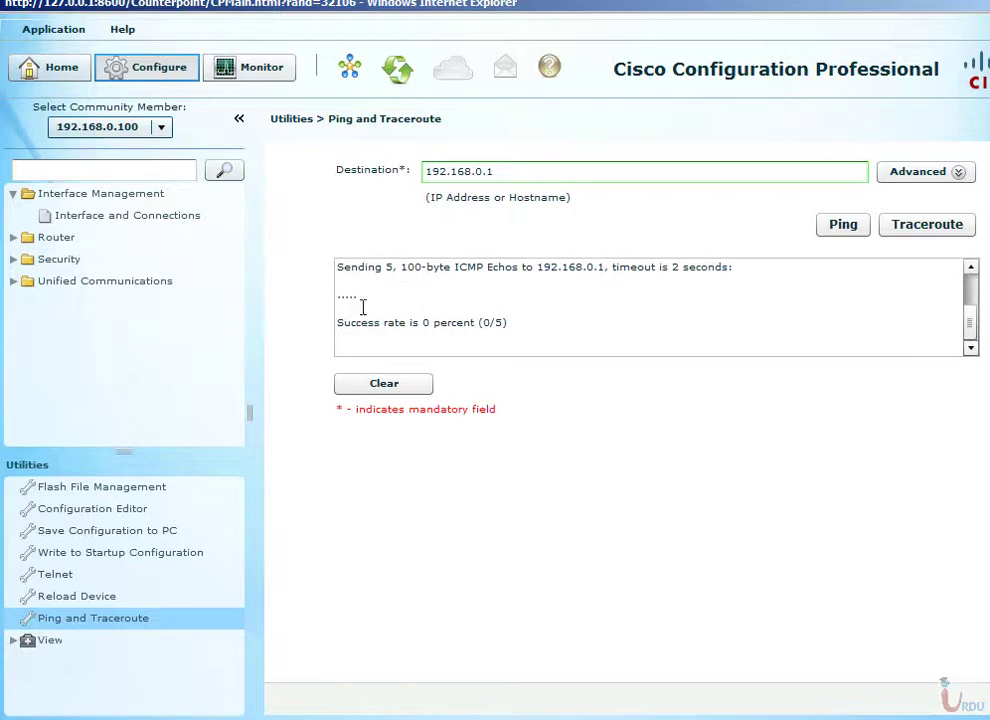
left_click(510, 174)
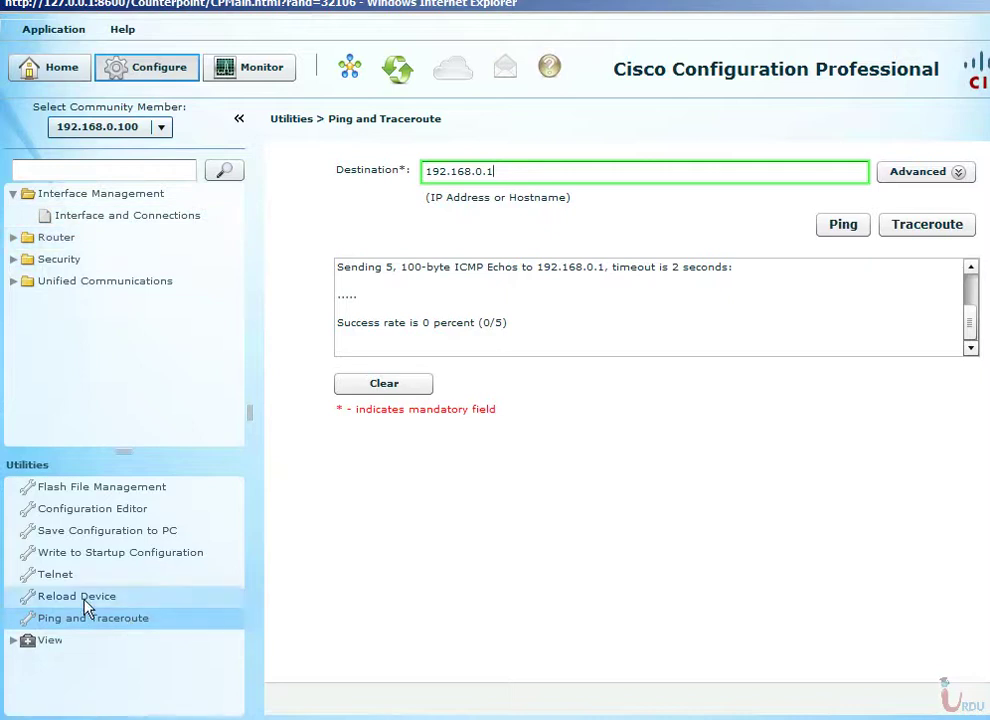
Step: Open the utility for saving the running configuration to the PC, and choose 192.168.0.100 as the community member
left_click(101, 532)
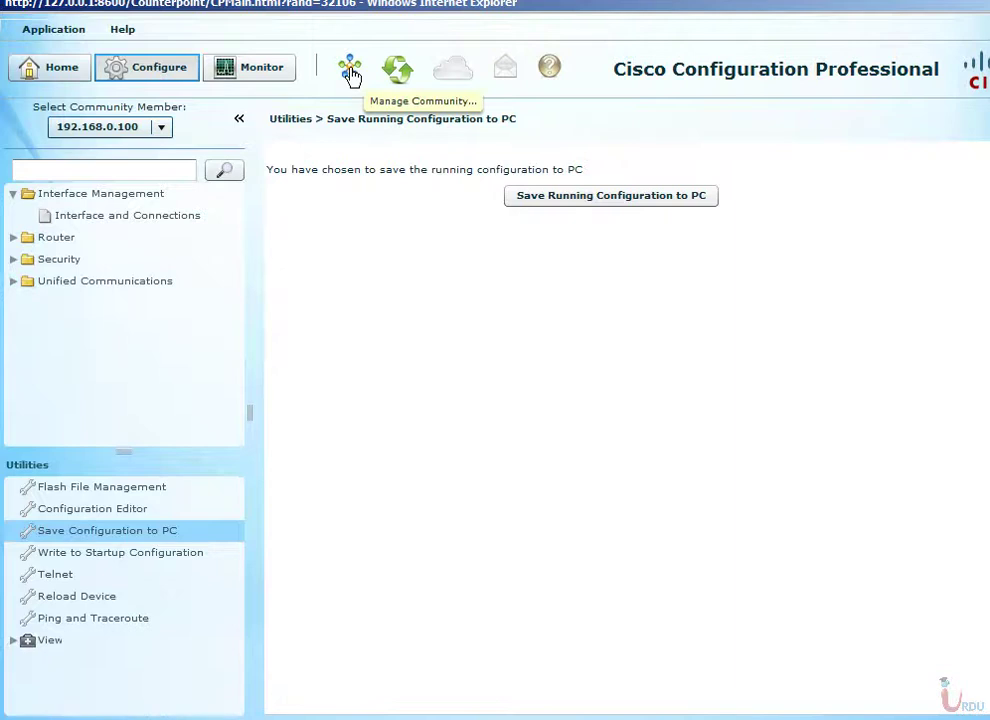
left_click(160, 127)
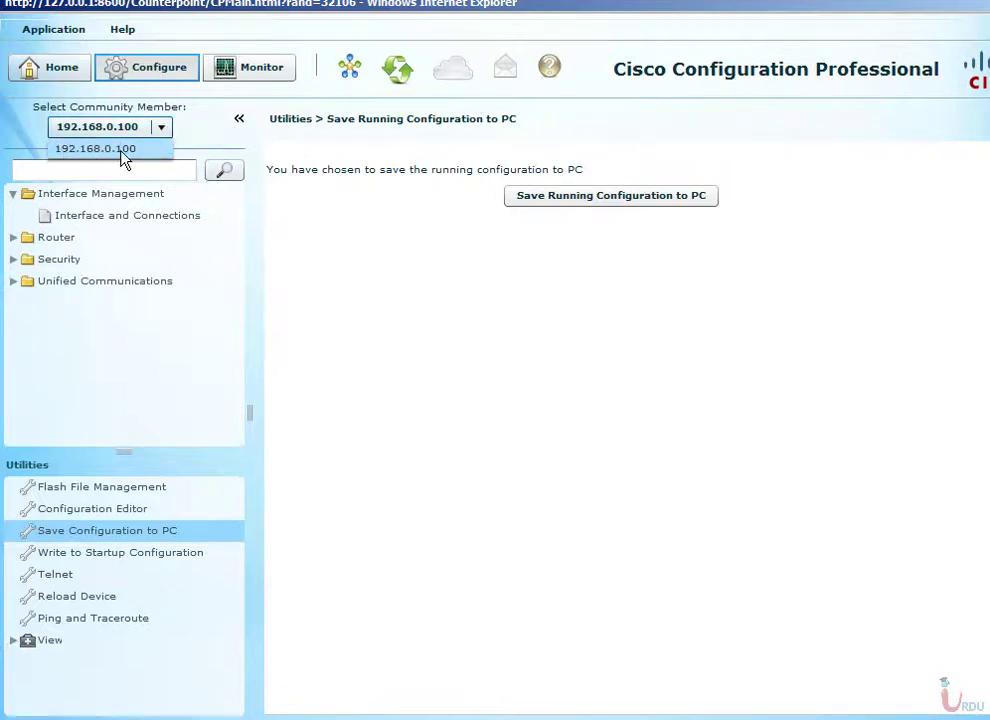
left_click(121, 150)
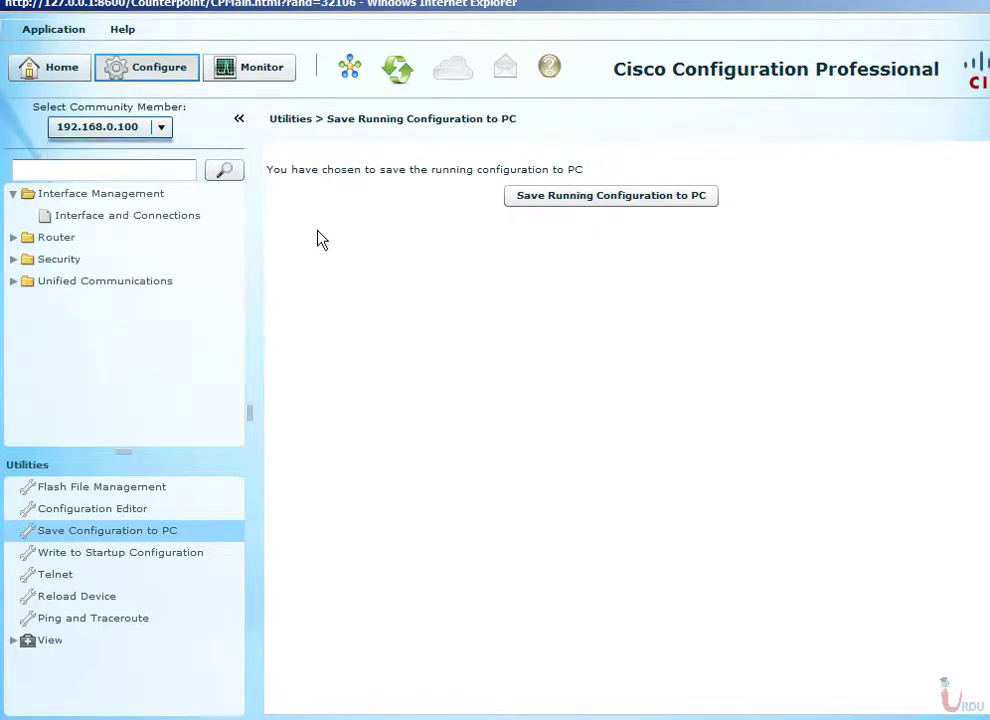
Step: Look through the user profile creation wizard with device 192.168.0.100 selected, up to the Configure feature permissions, and cancel it
left_click(55, 30)
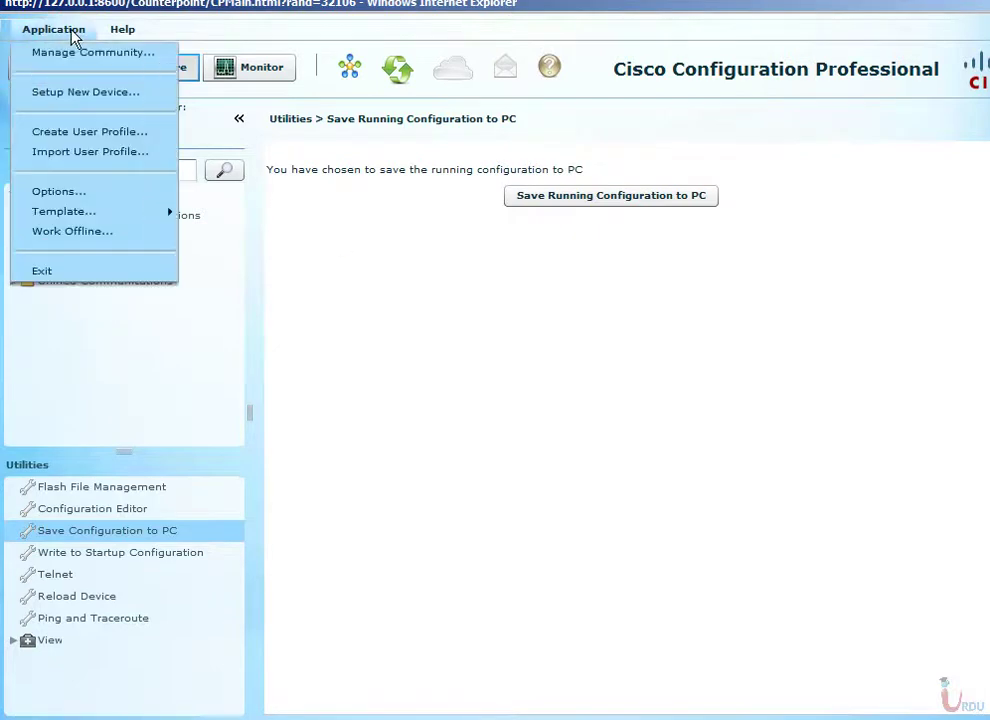
left_click(85, 134)
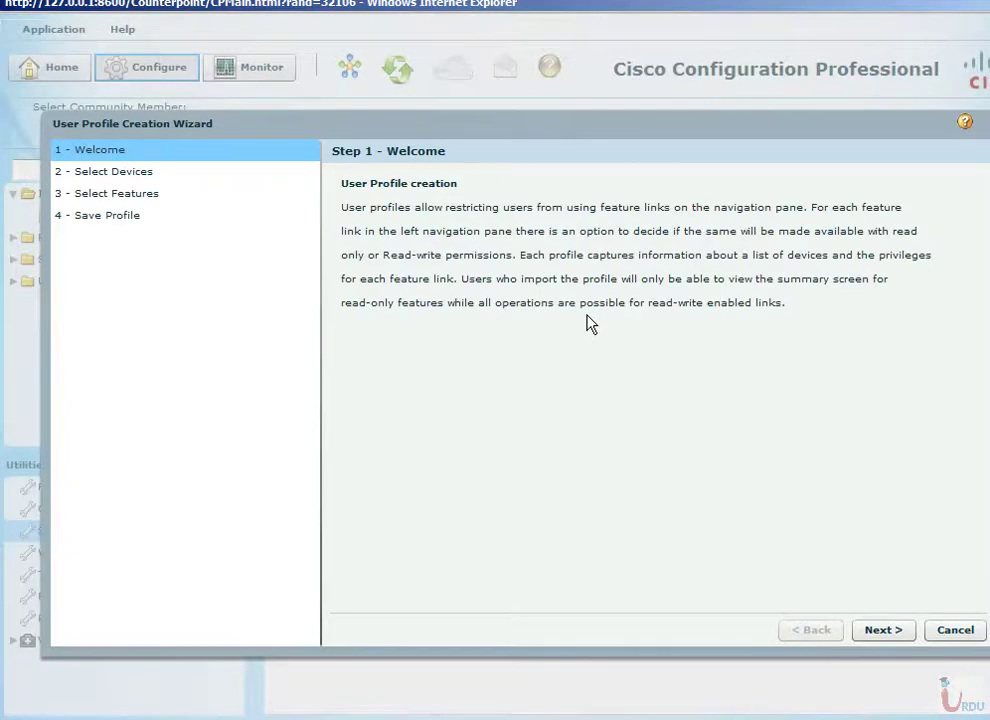
left_click(899, 638)
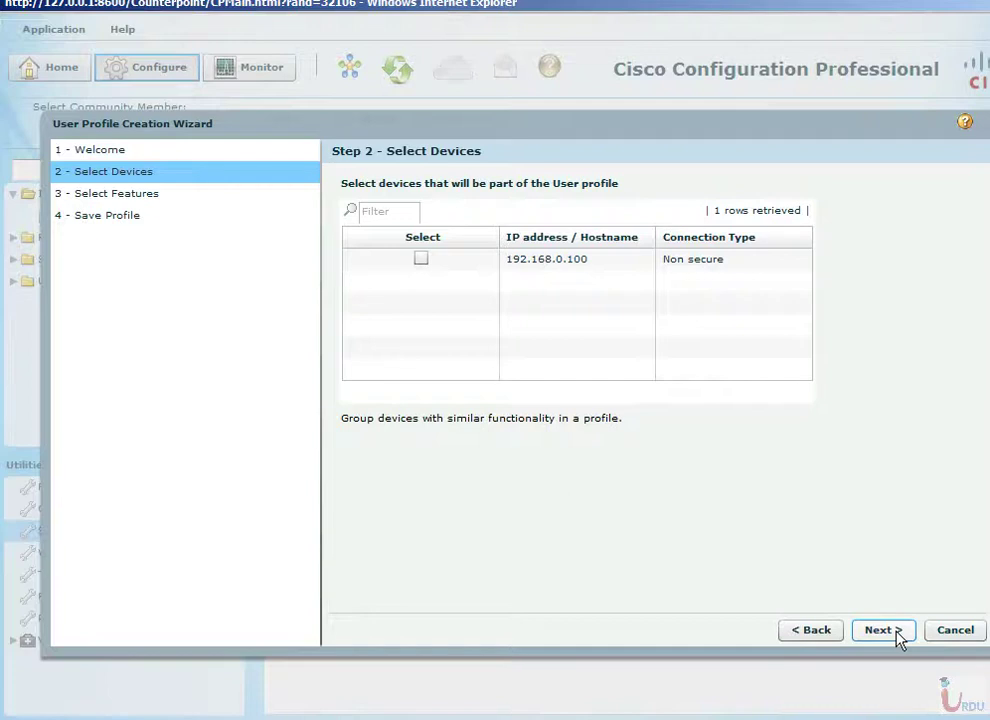
left_click(898, 638)
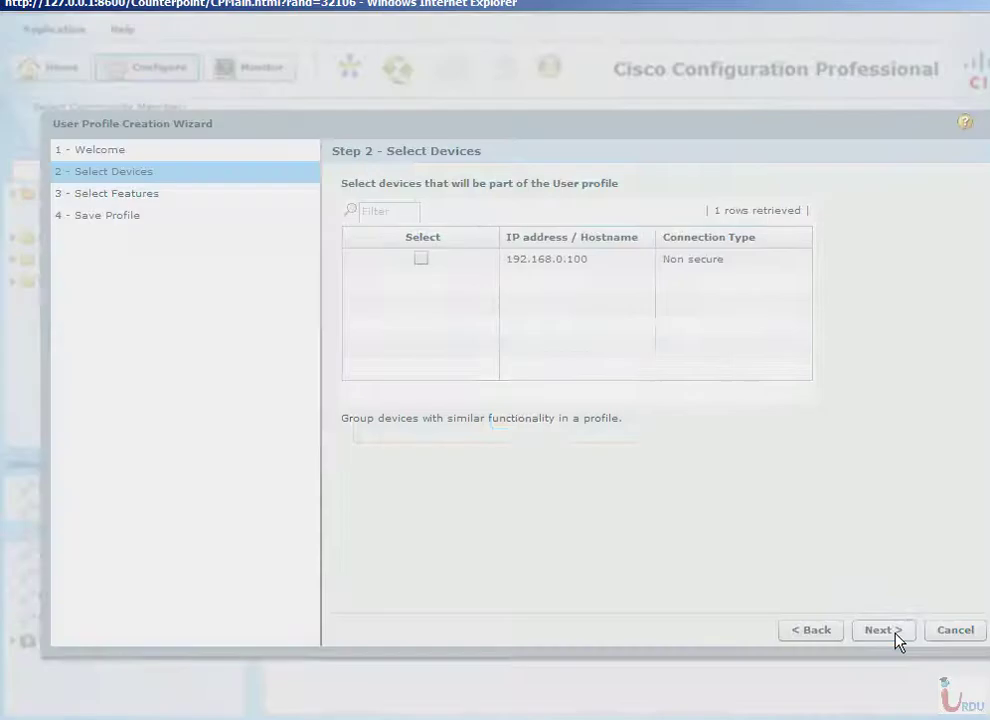
left_click(517, 418)
left_click(421, 258)
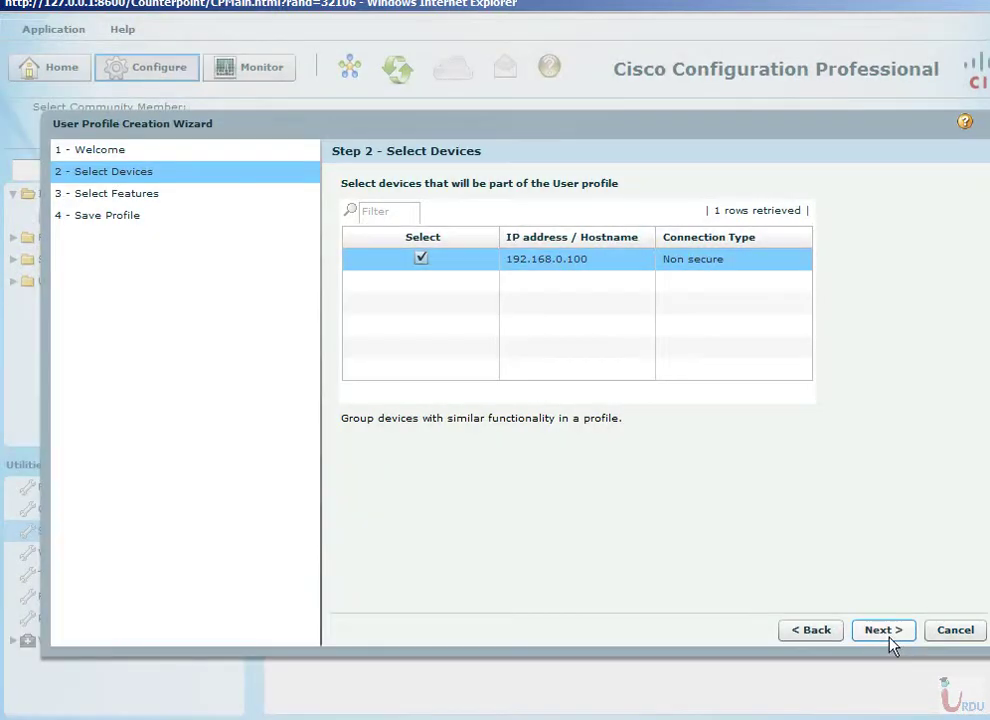
left_click(887, 636)
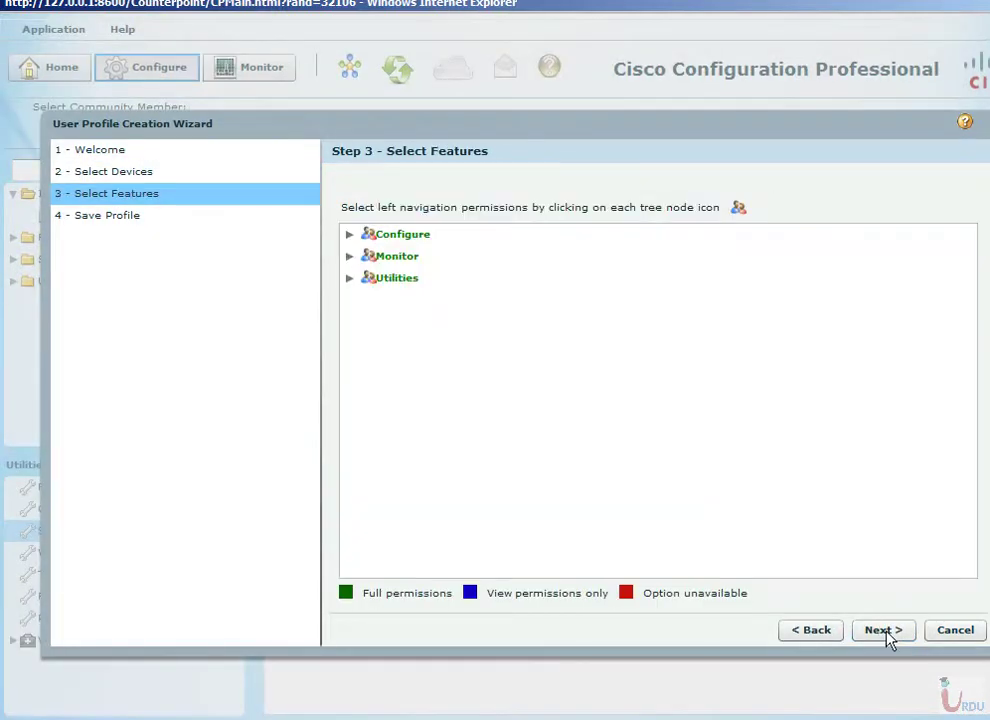
left_click(349, 234)
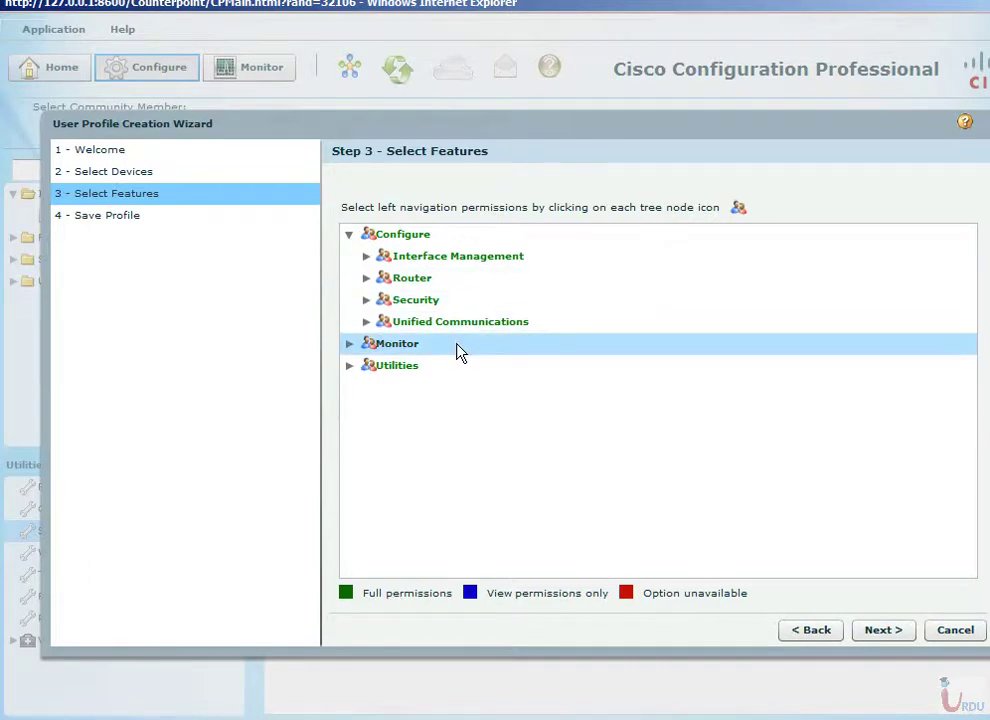
left_click(953, 632)
left_click(487, 428)
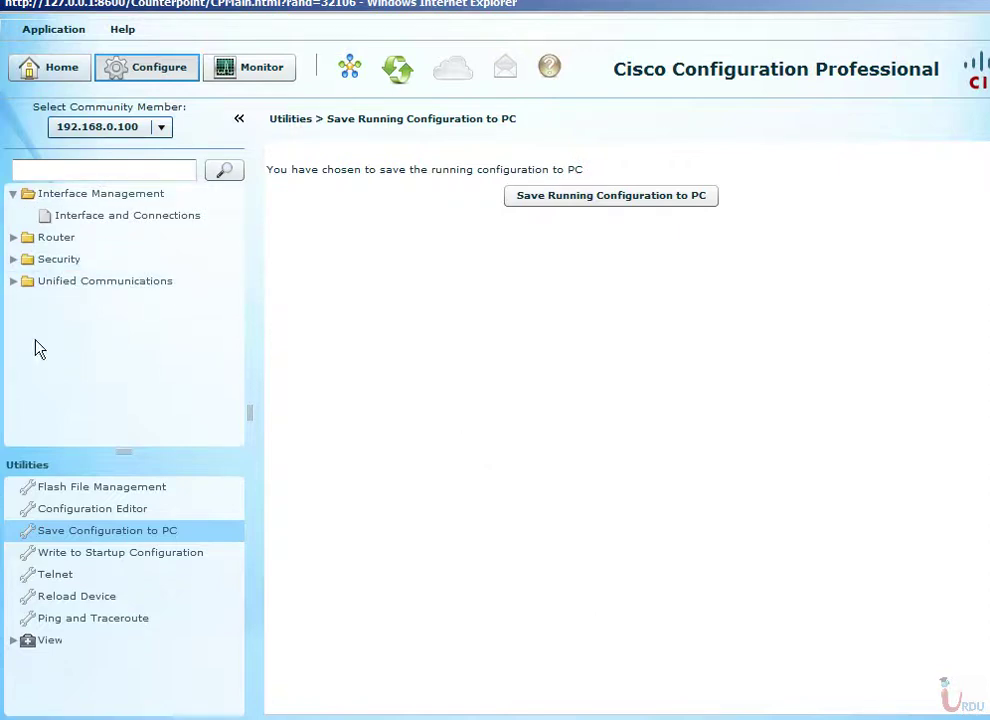
Step: Look through the Router configuration categories with ACL expanded, and view the Router Provisioning page
left_click(46, 240)
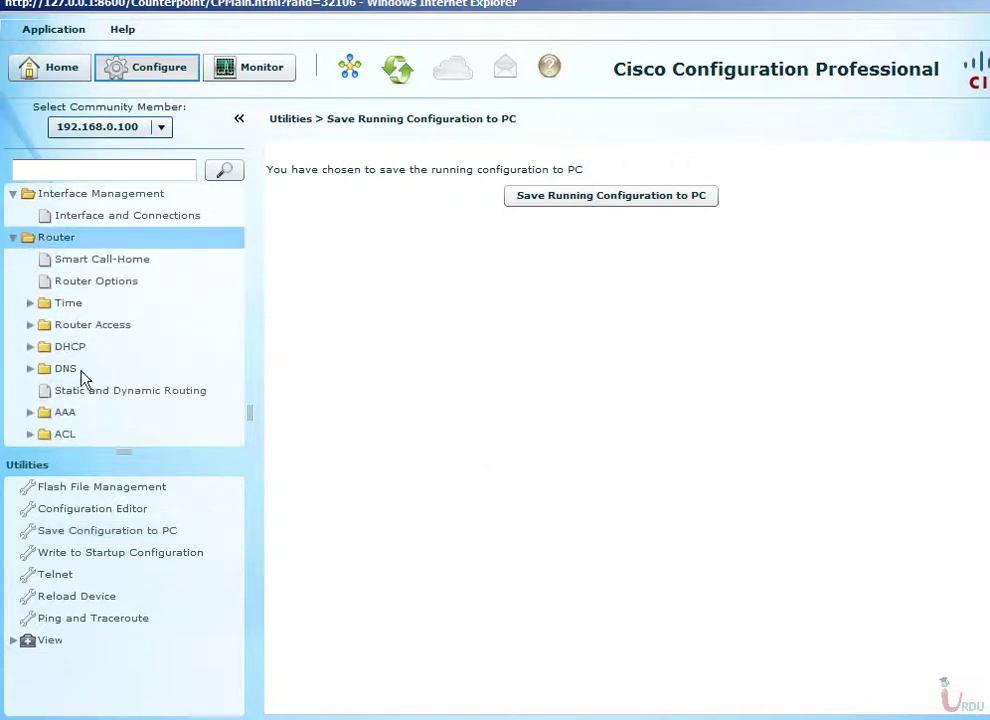
left_click(80, 435)
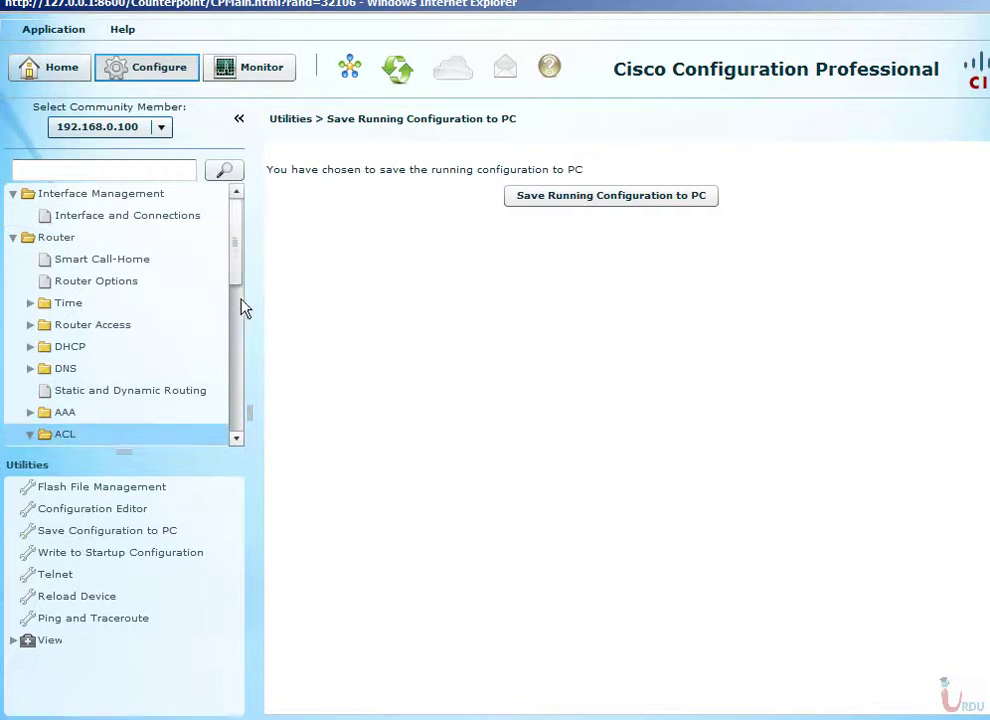
left_click_drag(236, 270, 210, 378)
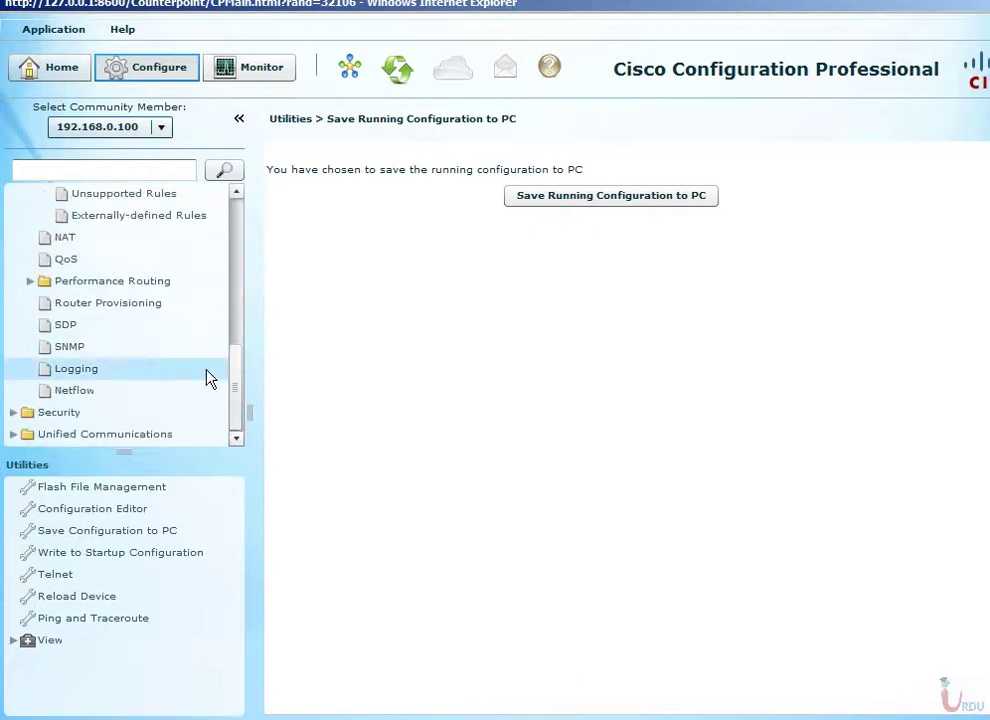
left_click(96, 305)
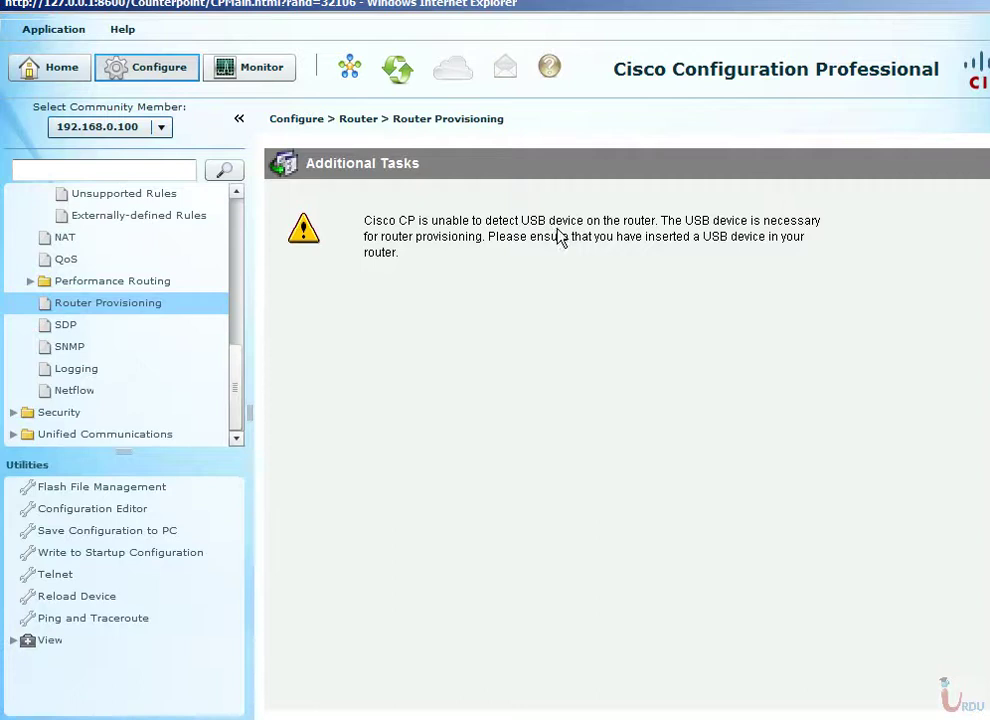
left_click(238, 292)
left_click_drag(238, 305, 243, 415)
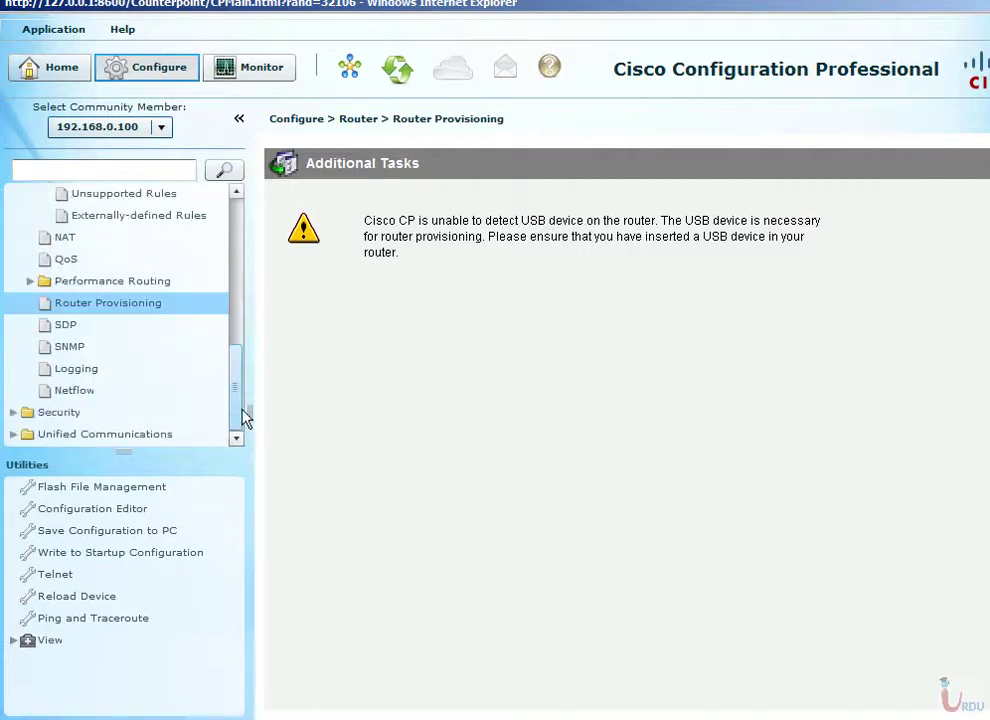
Step: Open the Firewall page among the Security categories, and view its firewall creation, Edit Firewall Policy / ACL and Application Security pages
left_click(71, 414)
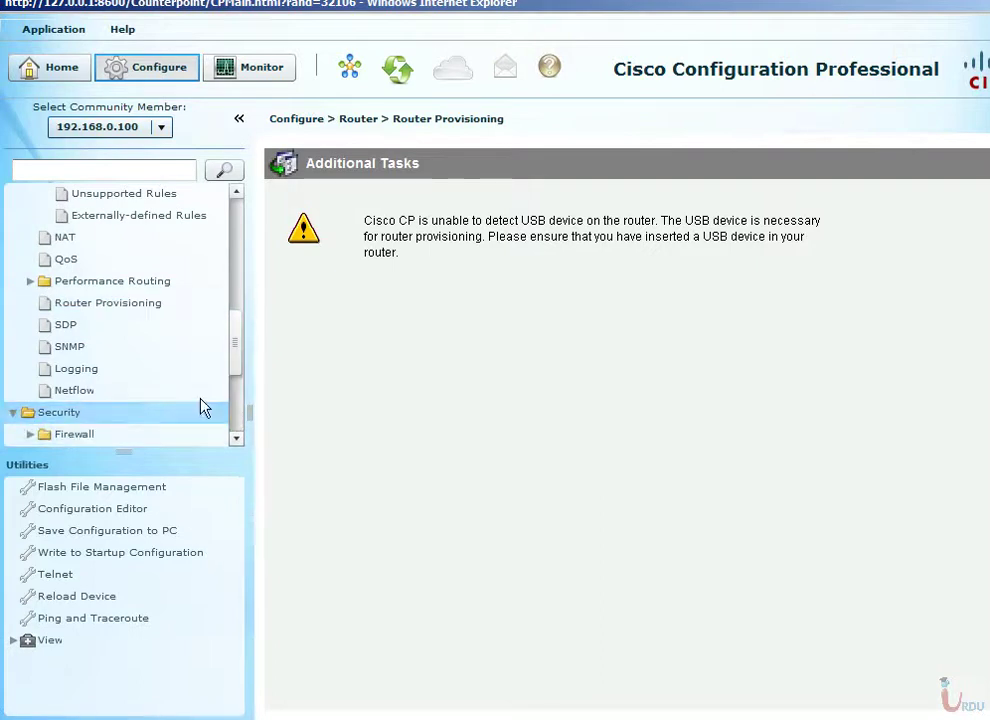
left_click_drag(232, 358, 239, 404)
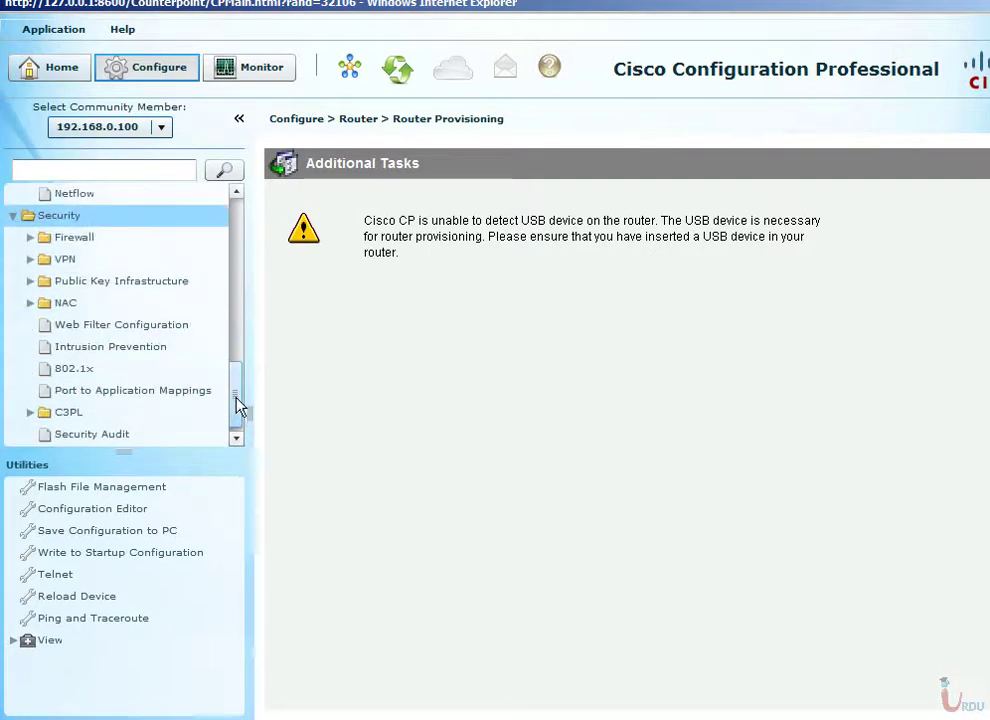
left_click(68, 239)
left_click(84, 259)
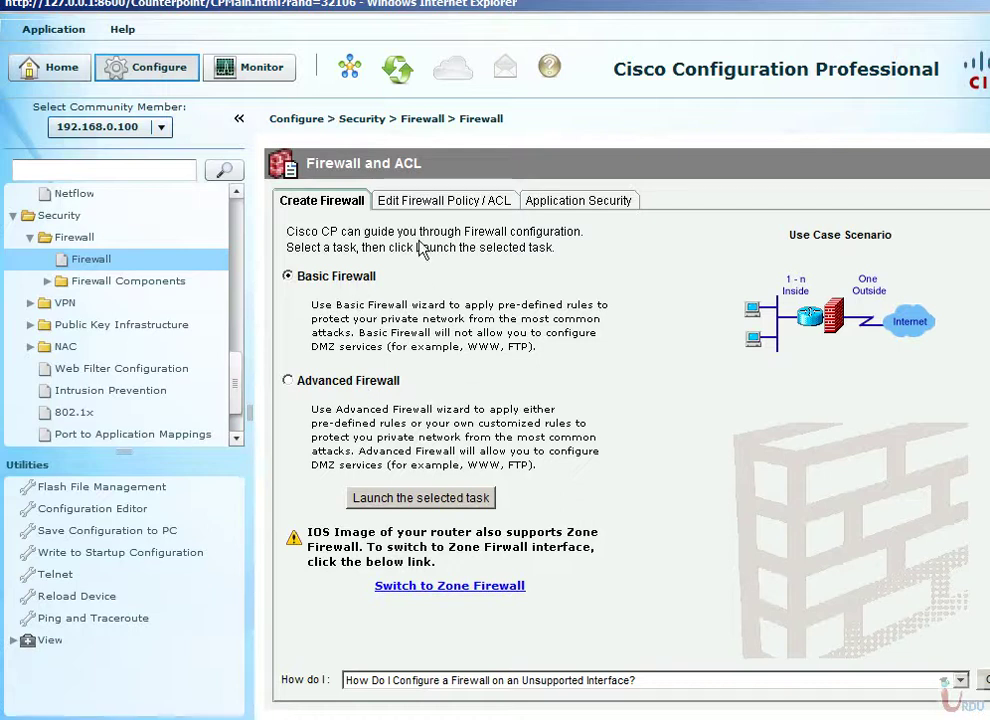
left_click(442, 201)
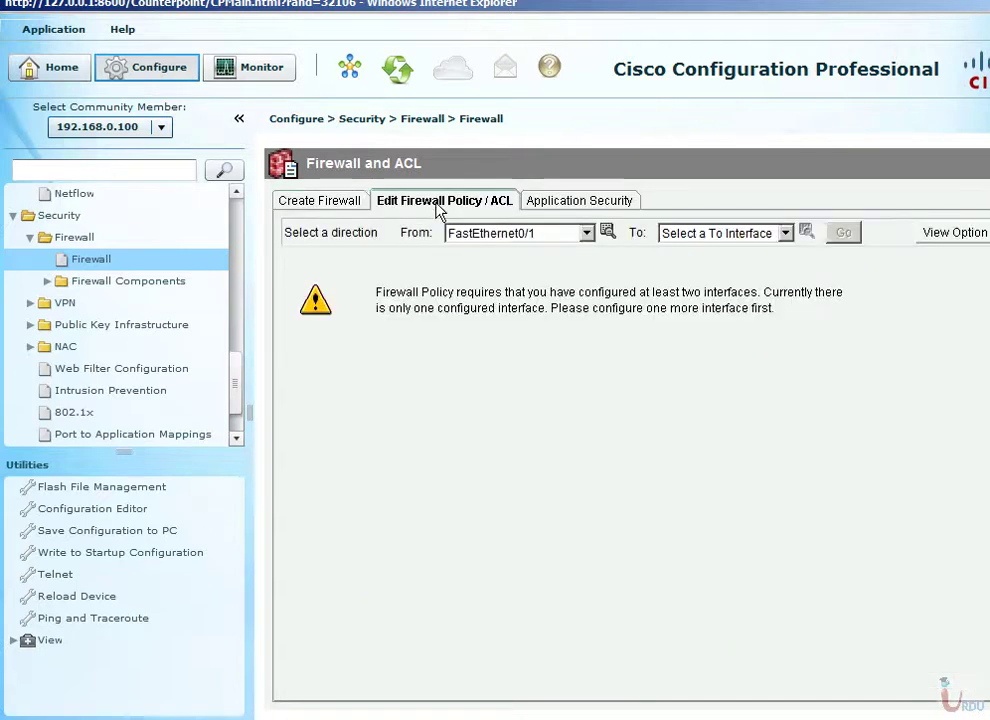
left_click(591, 201)
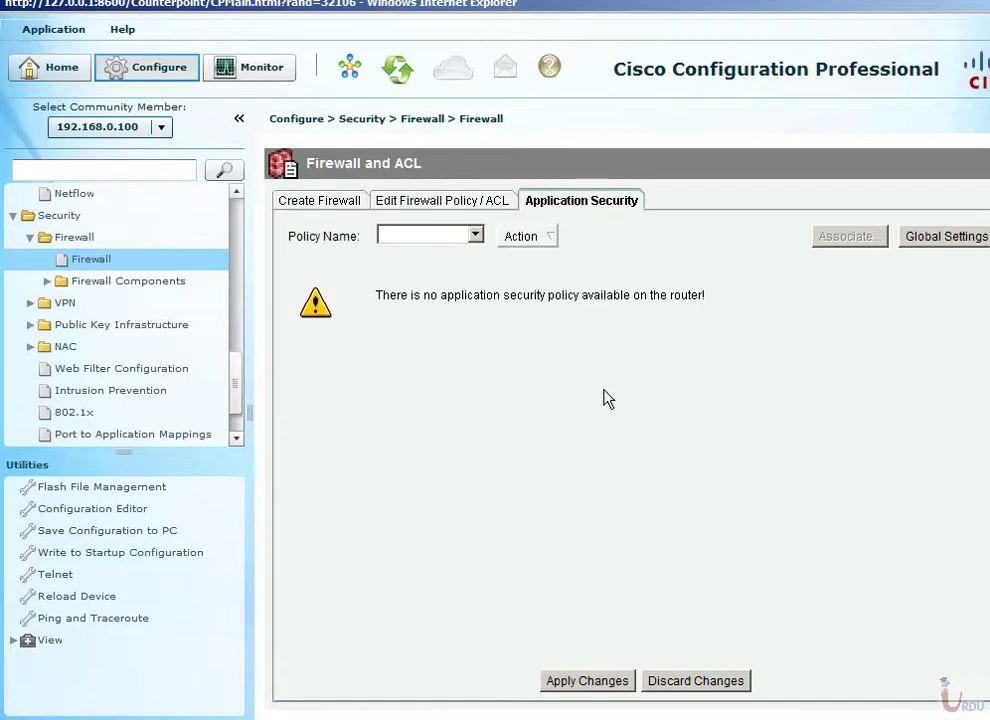
Step: View the Zone Pairs and Zones pages among the Firewall Components
scroll(240, 380, "down", 1)
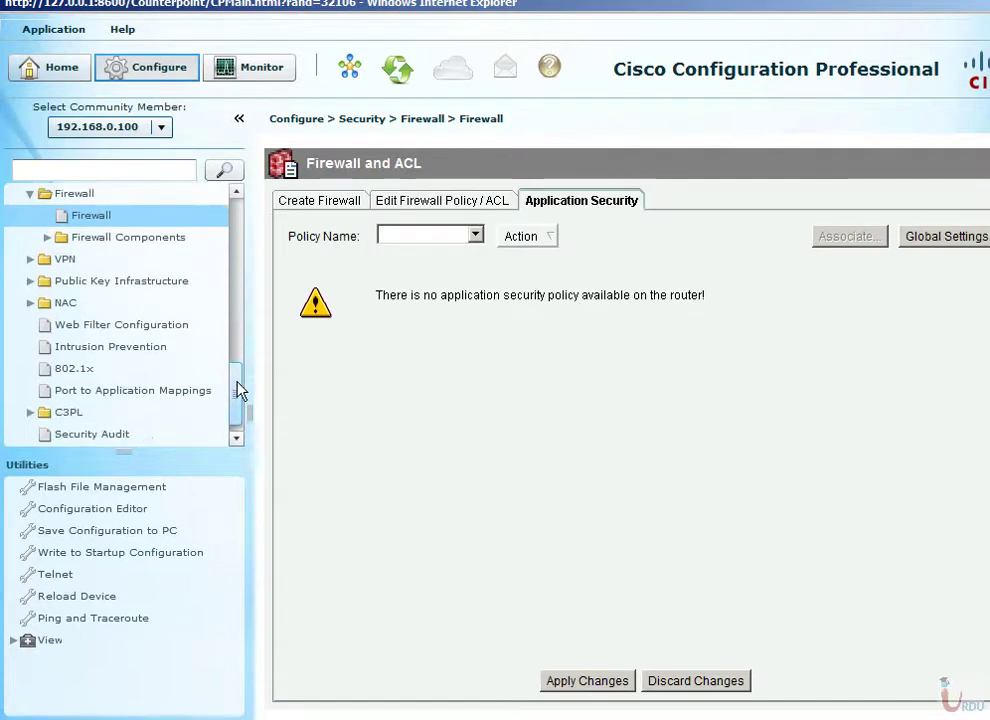
left_click(48, 215)
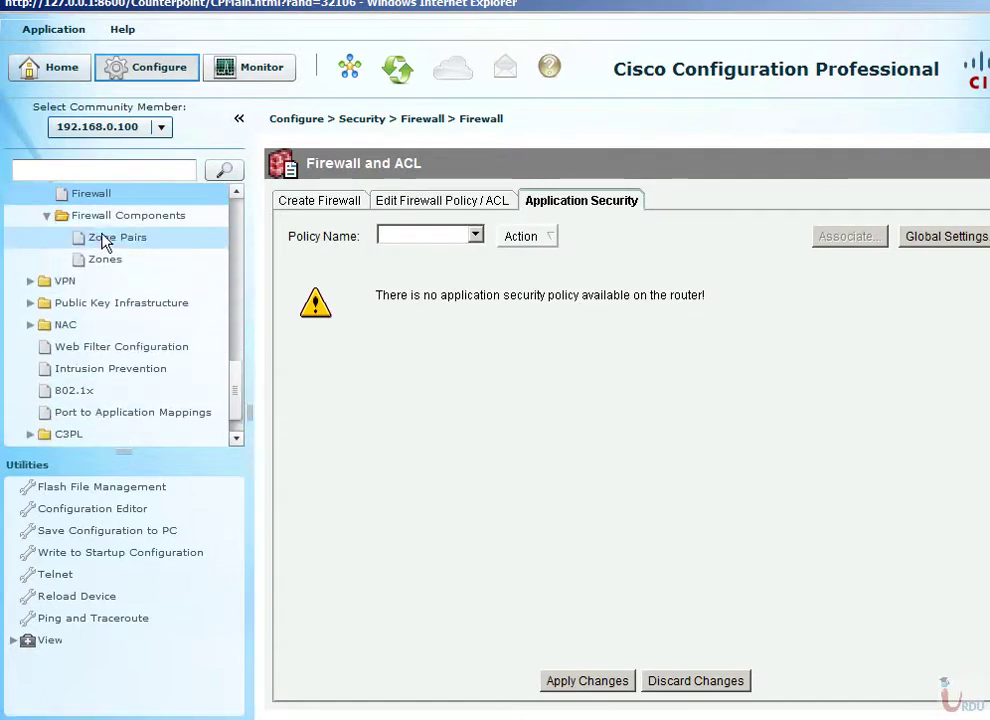
left_click(100, 236)
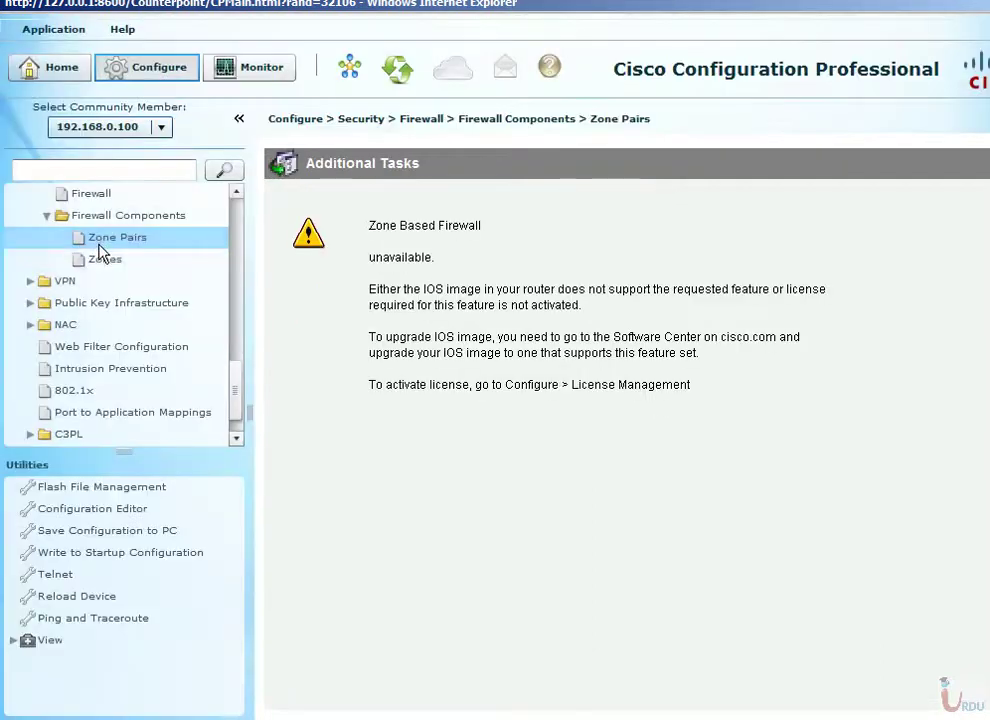
left_click(104, 259)
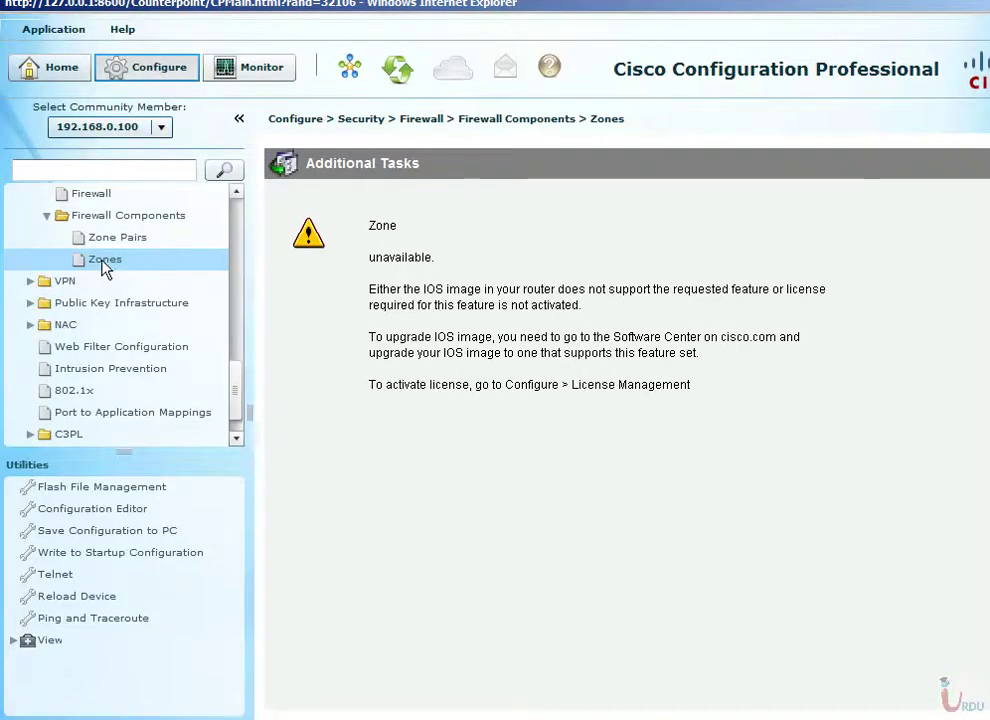
Step: Look over the VPN configuration categories, and collapse the VPN and Firewall Components folders
left_click(66, 283)
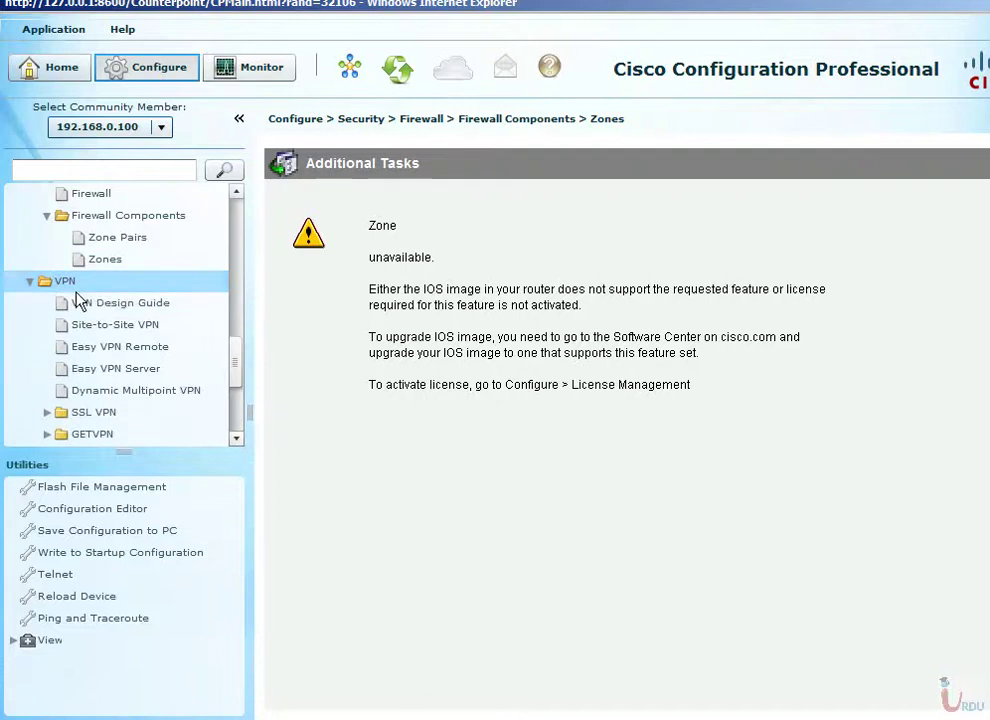
left_click(30, 283)
left_click(46, 216)
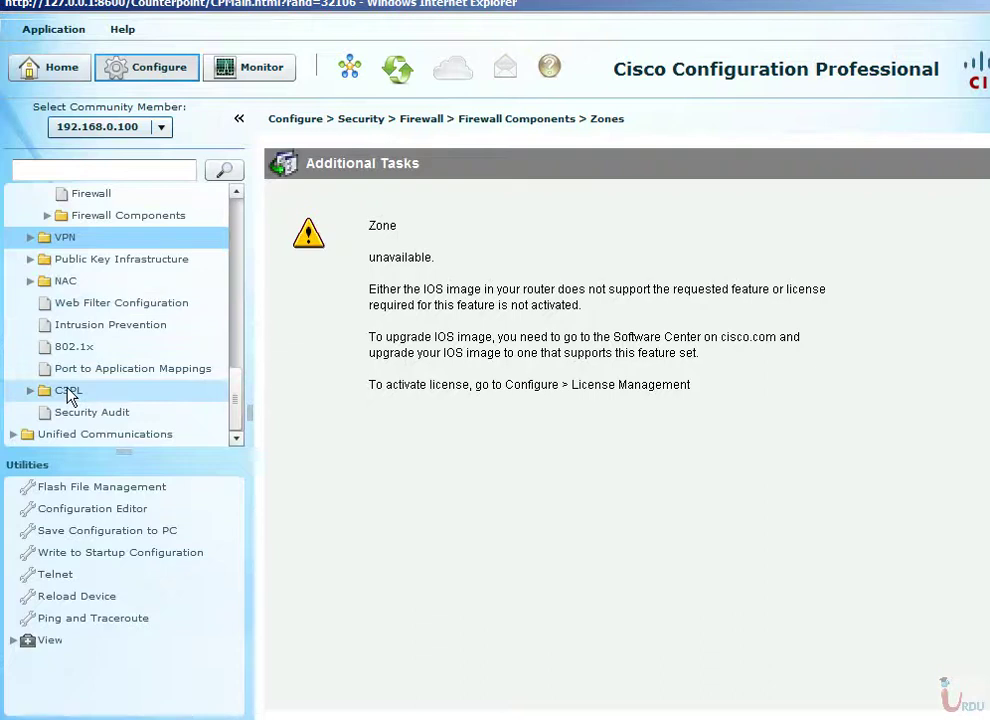
Step: Perform a security audit of the router with FastEthernet0/1 as the inside (trusted) interface
left_click(88, 412)
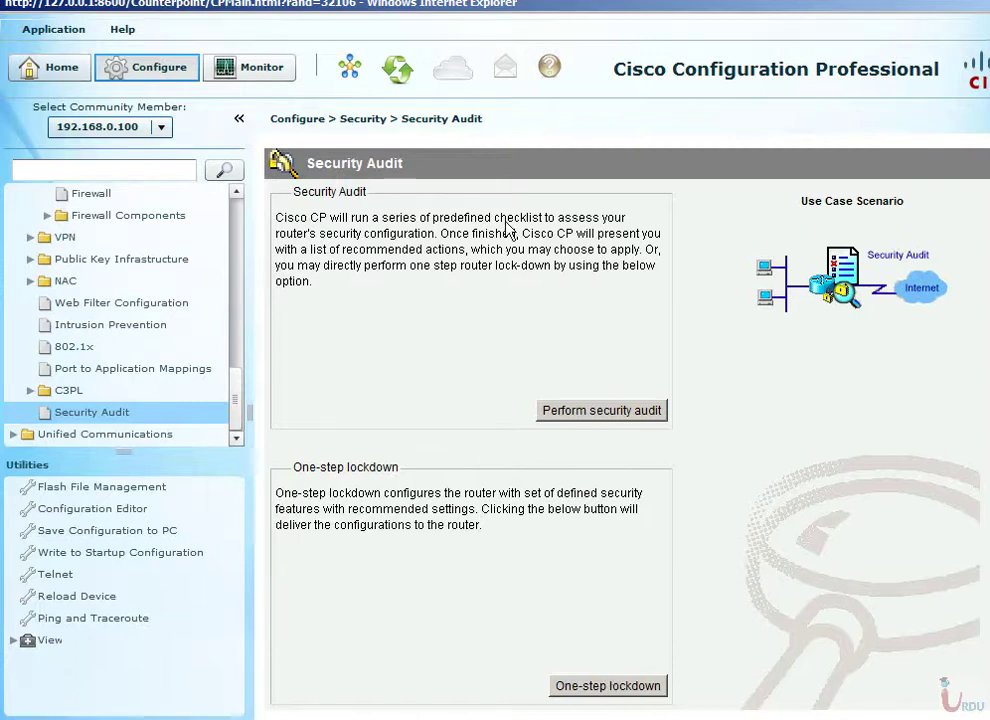
left_click(574, 414)
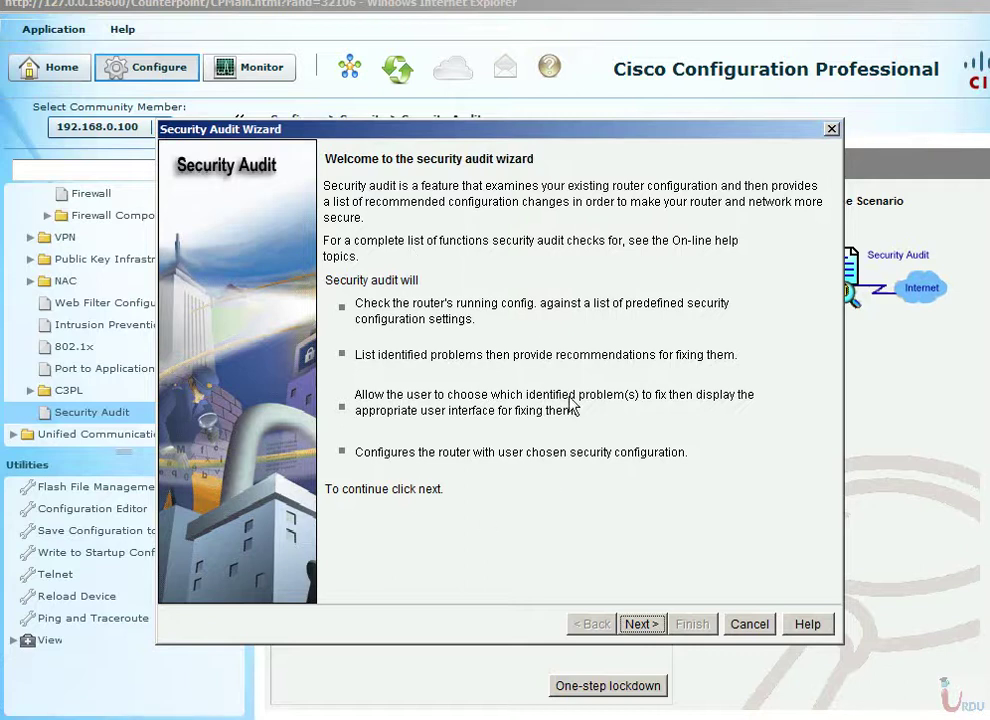
left_click(642, 626)
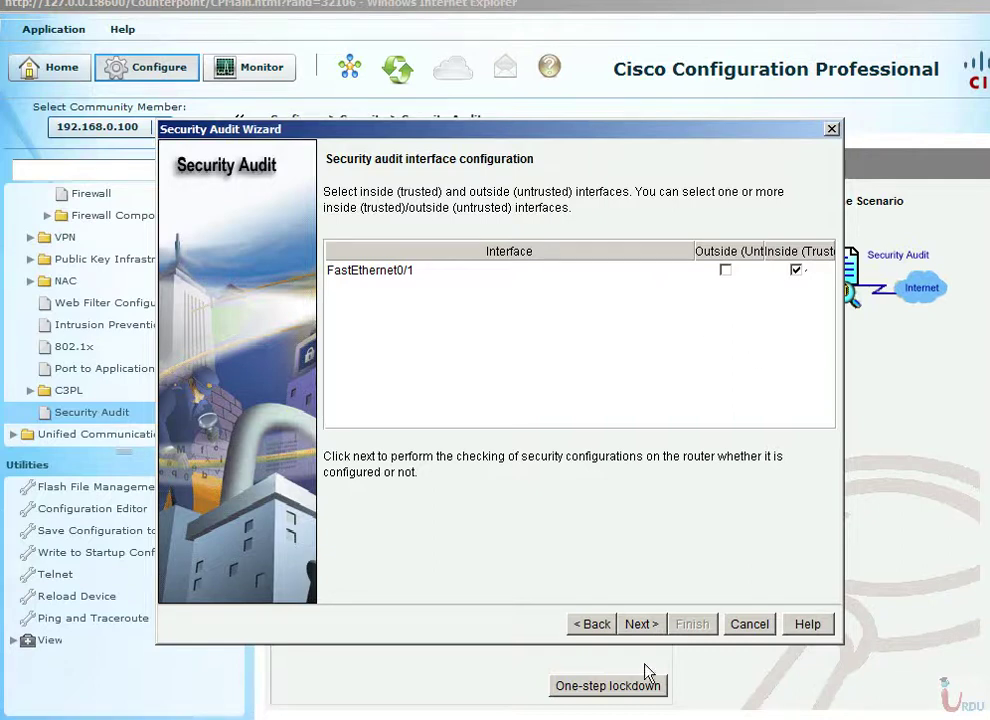
left_click(641, 624)
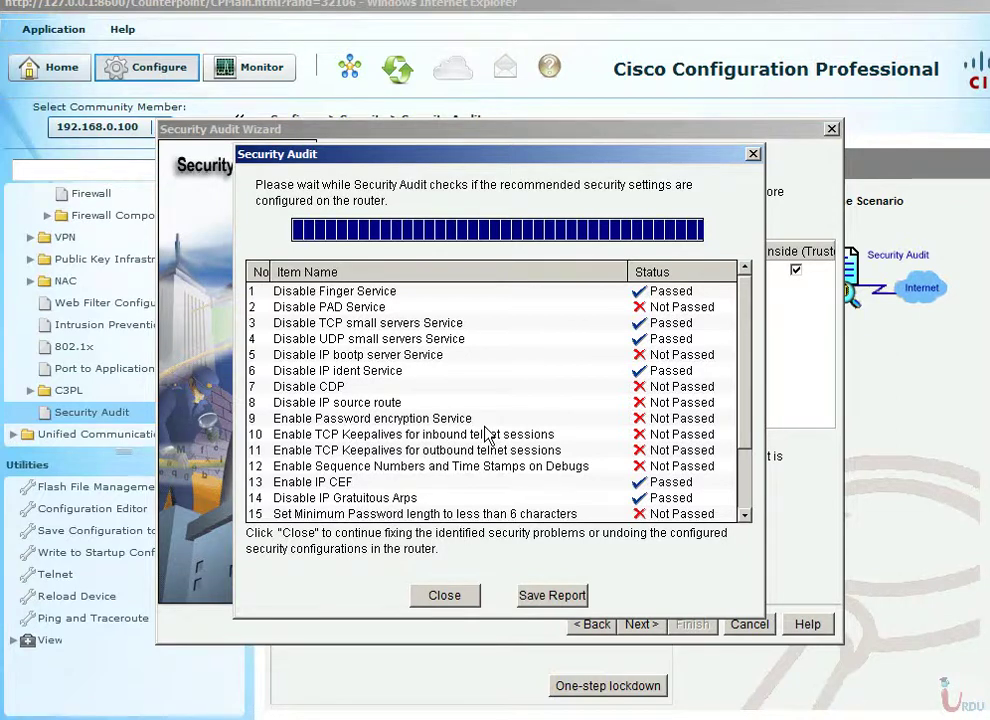
Step: Review the status of the security audit's checked items down to the last one, and open and close the save dialog for its report
left_click(388, 291)
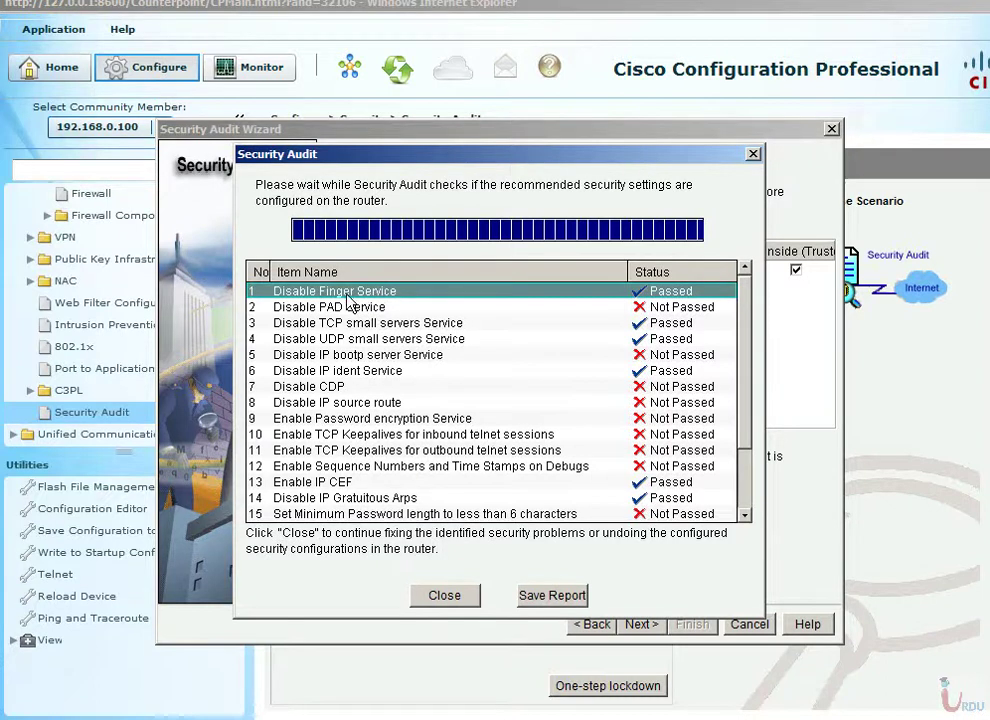
left_click(408, 306)
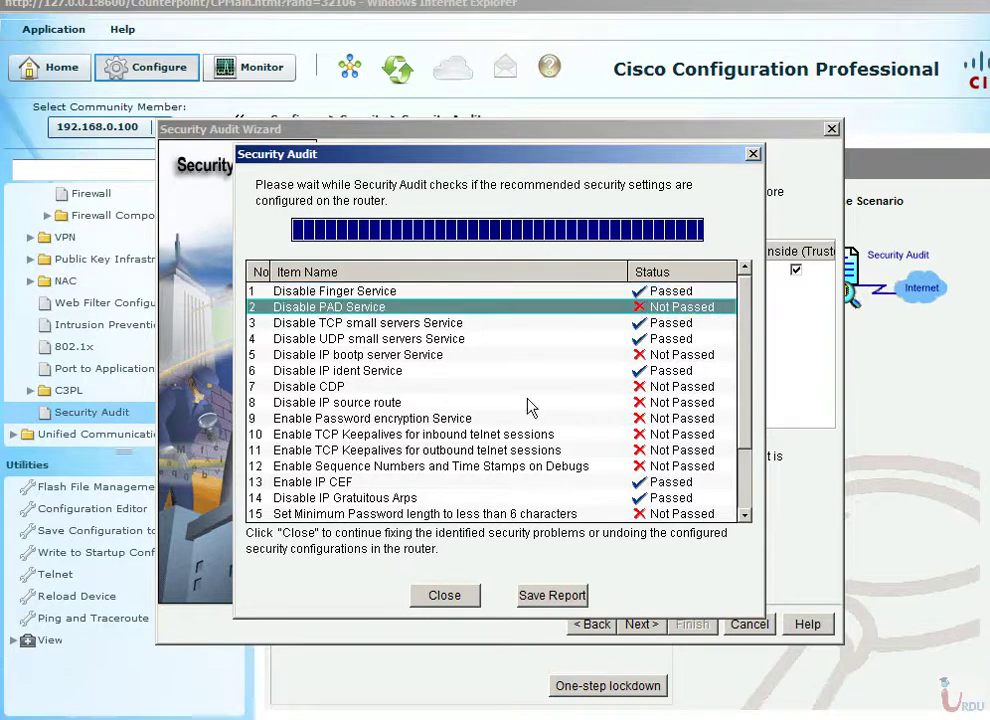
left_click(432, 355)
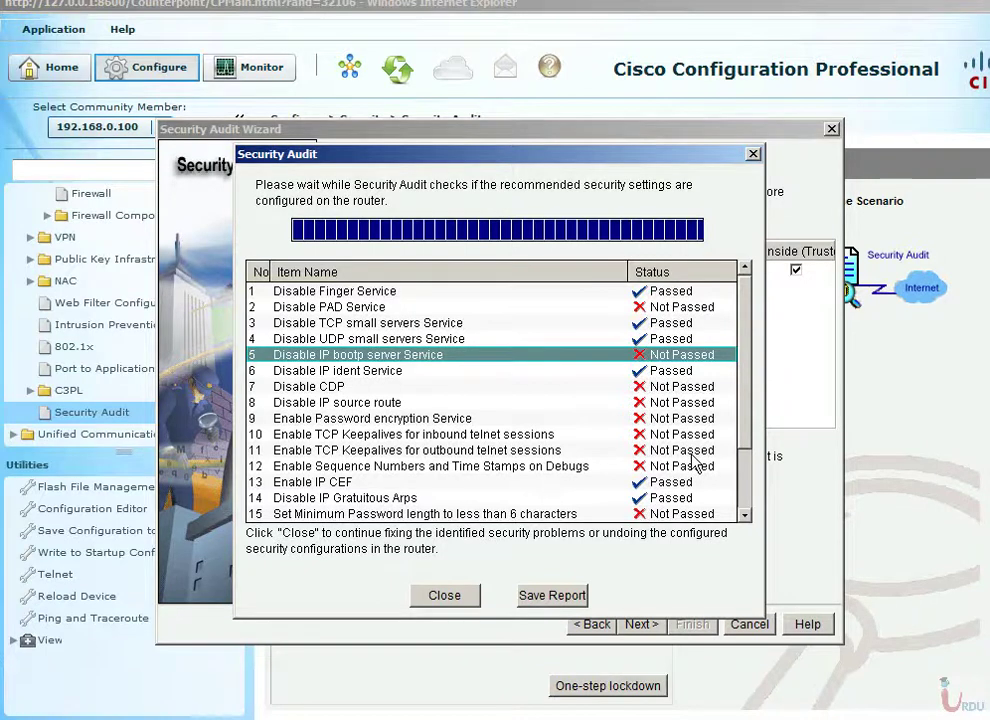
left_click(439, 393)
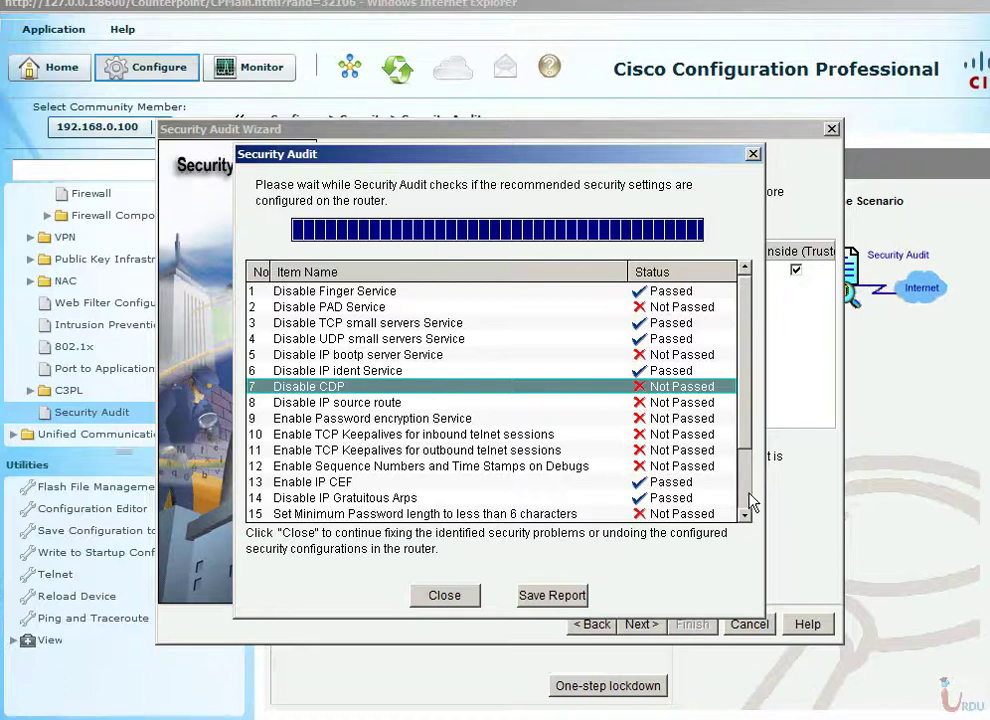
scroll(748, 493, "down", 2)
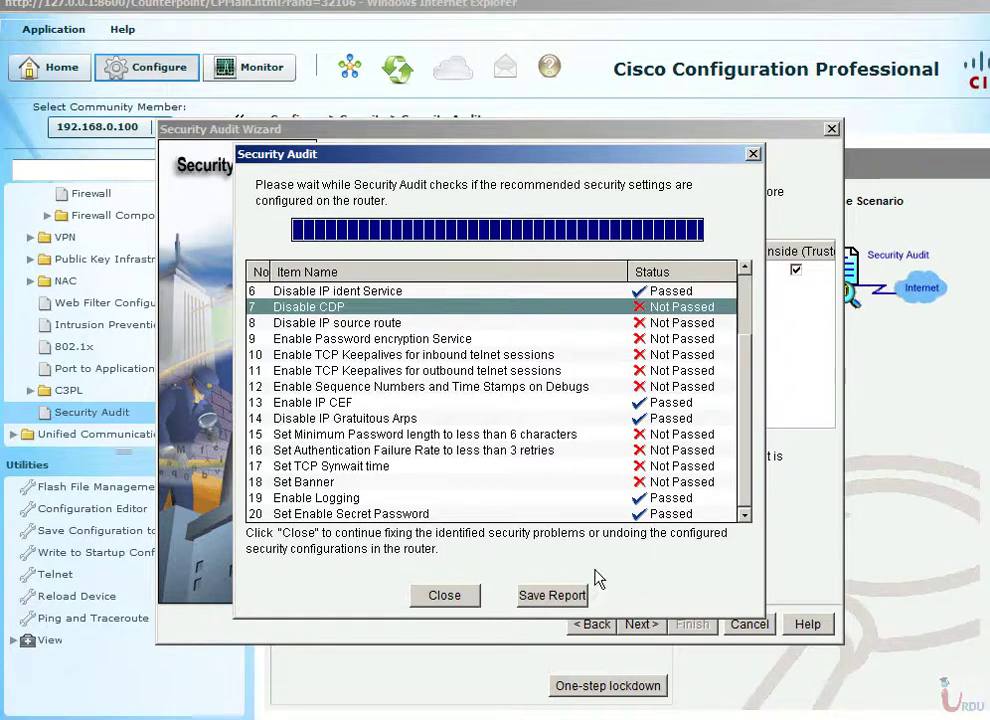
left_click(556, 600)
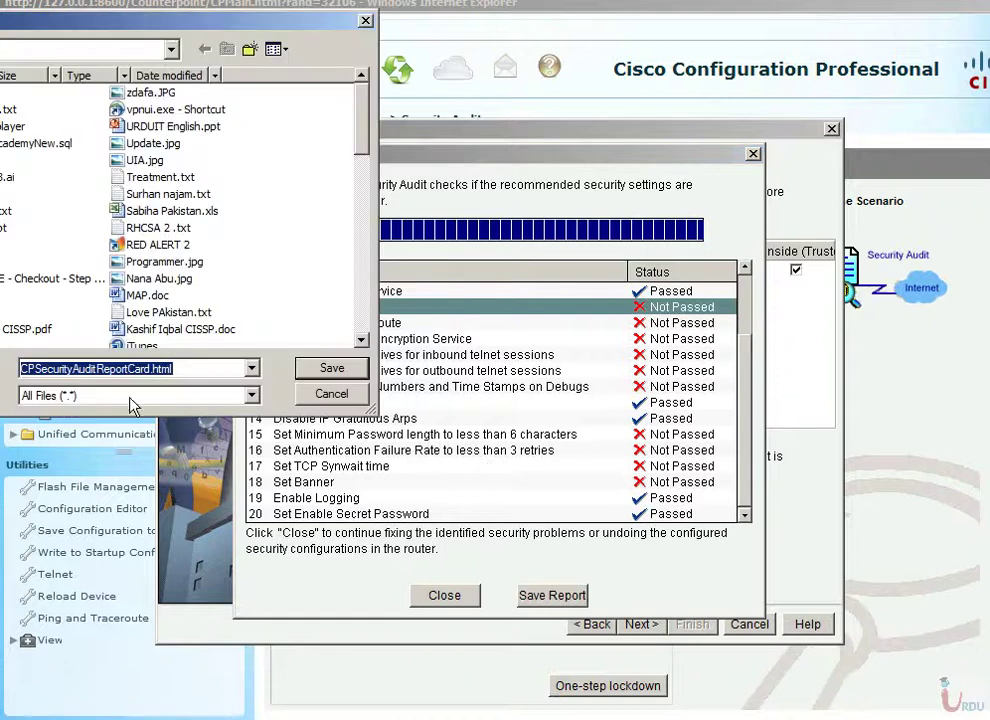
left_click(471, 397)
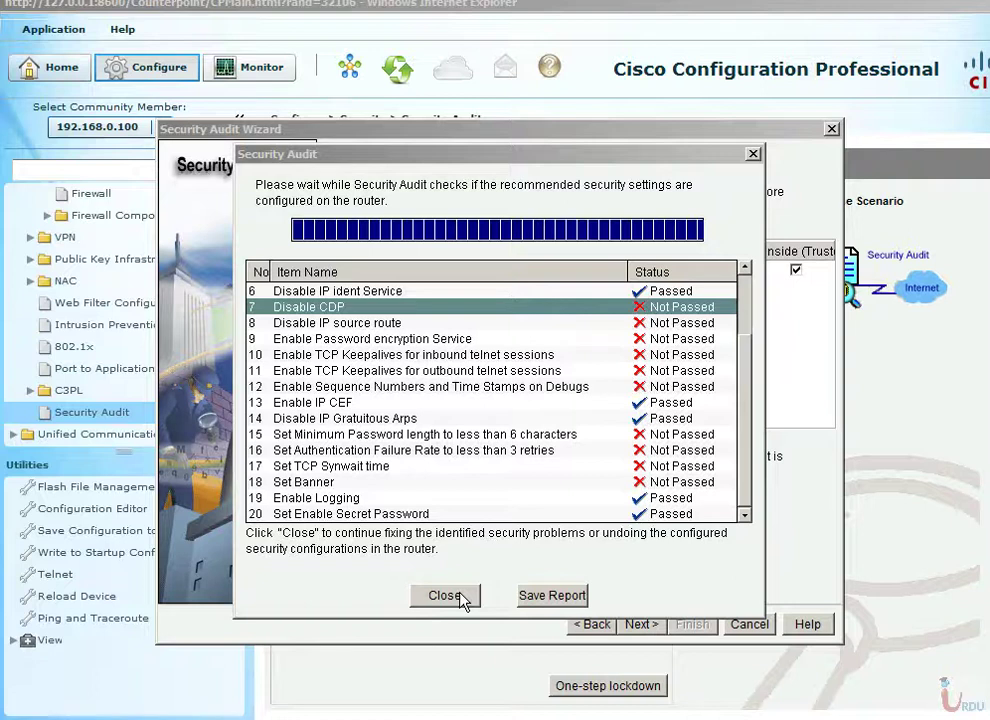
Step: Close the security audit results, view the wizard's list under Undo Security configurations, and switch back to Fix the Security problems
left_click(400, 418)
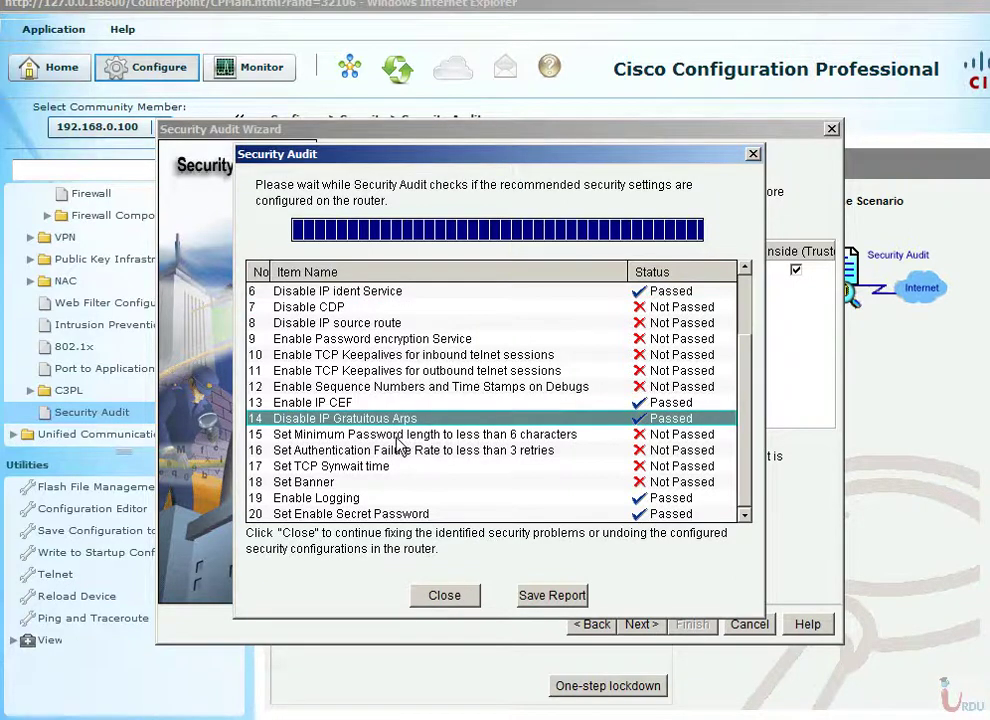
left_click(447, 598)
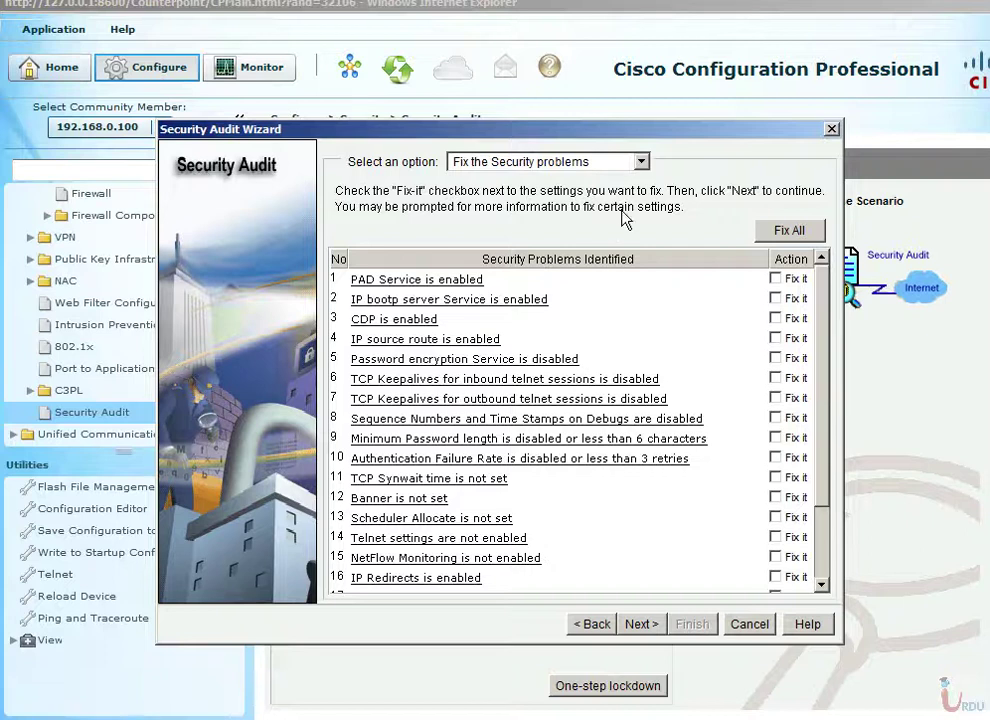
left_click(641, 163)
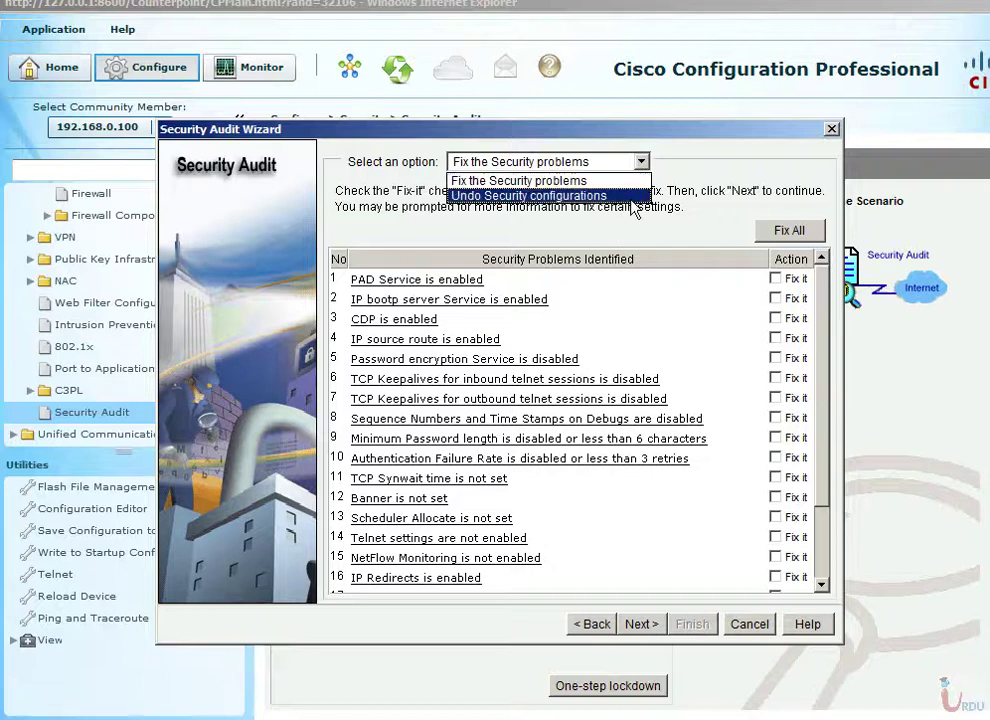
left_click(636, 197)
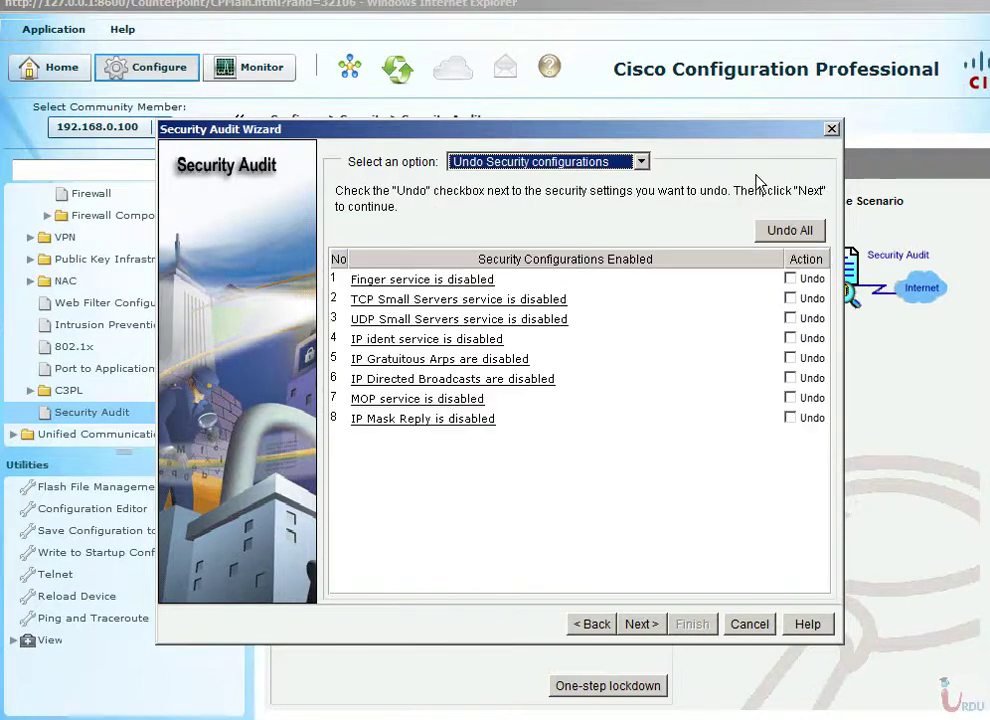
left_click(641, 162)
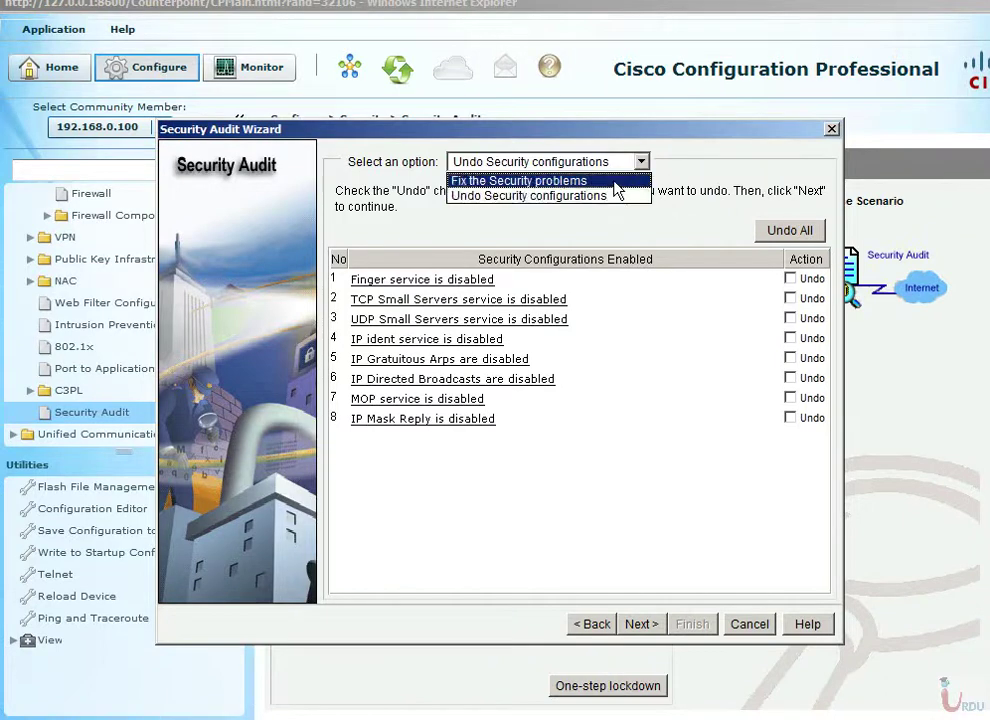
left_click(632, 180)
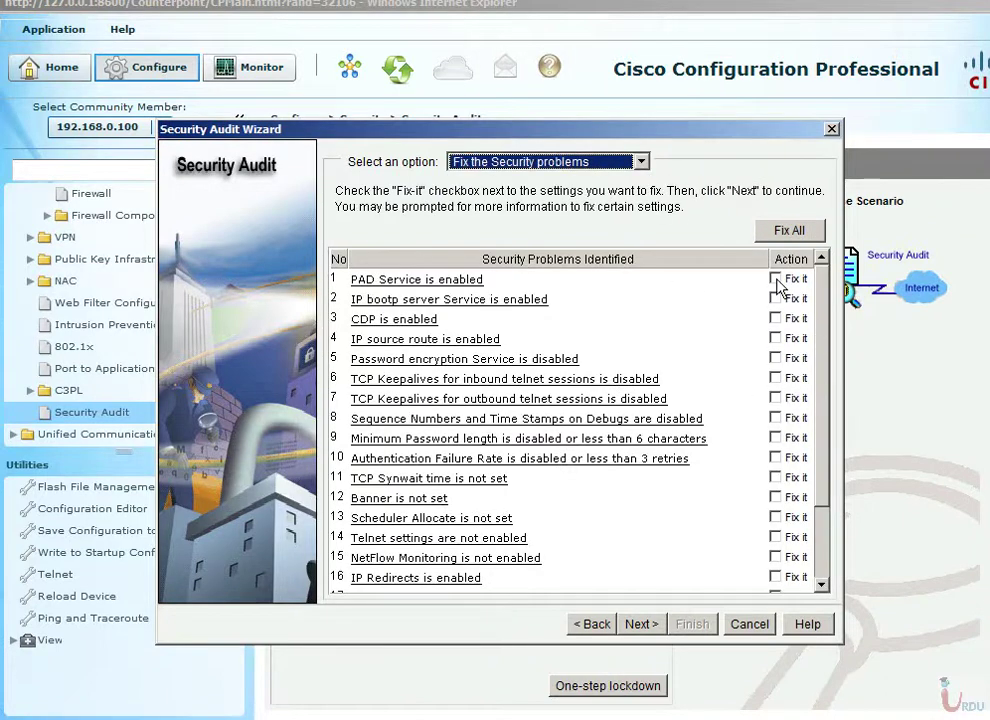
Step: Mark the enabled PAD Service problem for fixing, and exit the Security Audit Wizard without continuing
left_click(775, 279)
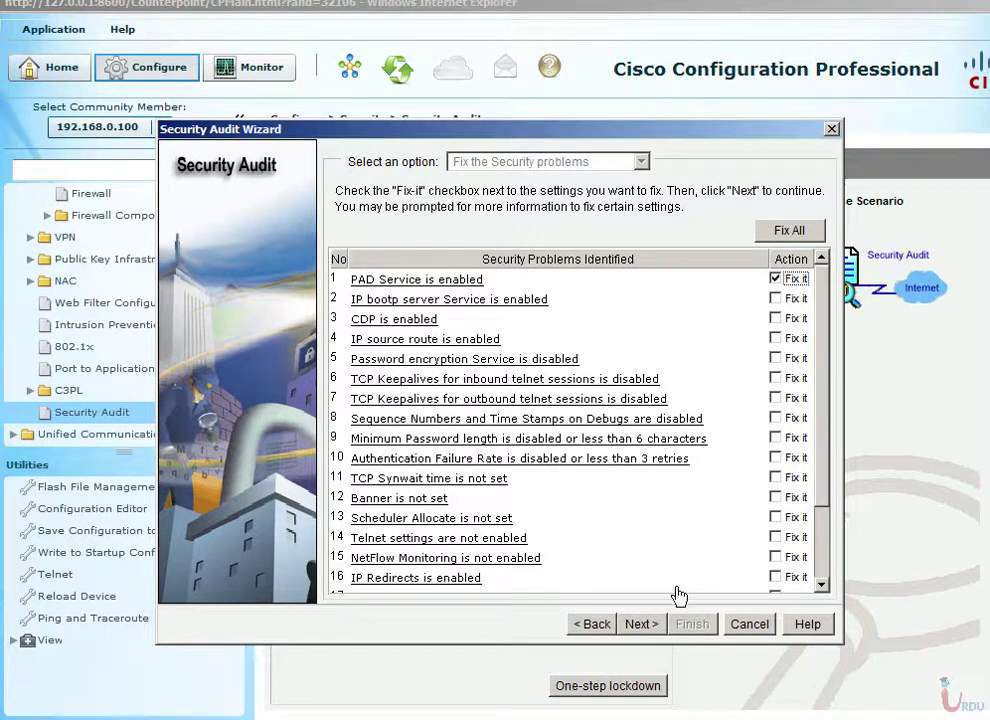
left_click(749, 625)
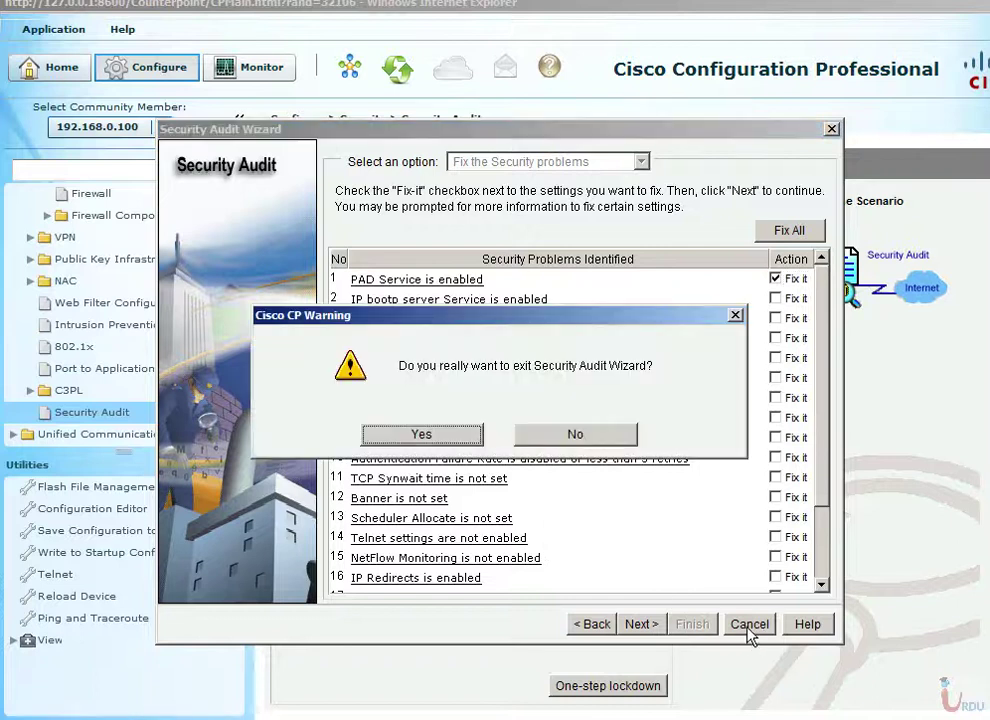
left_click(447, 440)
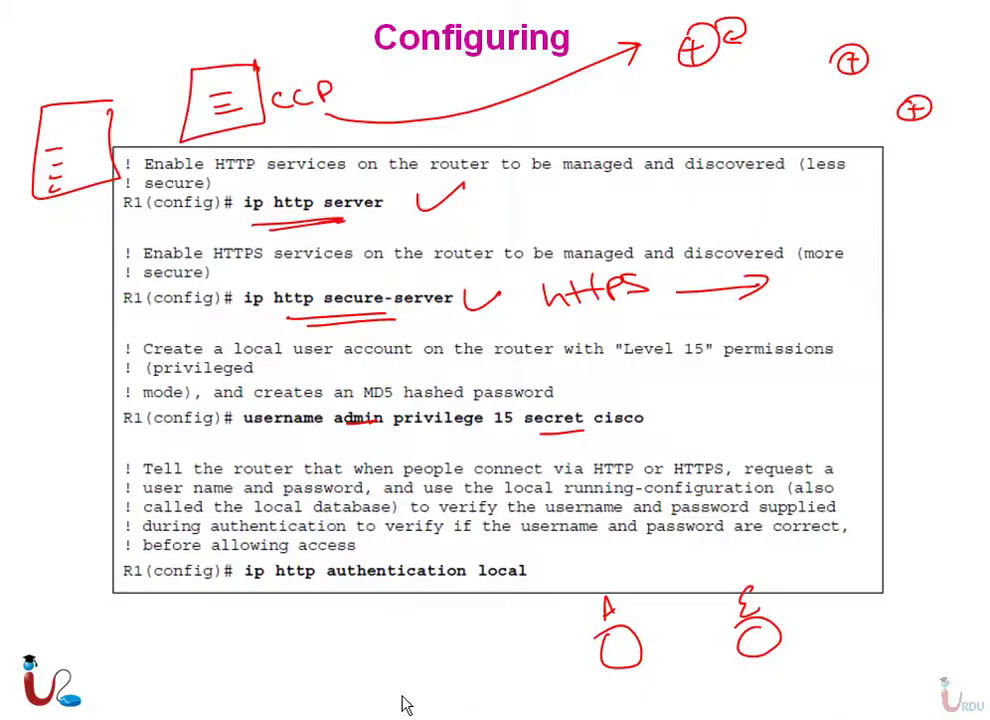
Step: End the PowerPoint slide show discarding its ink annotations, and close the Cisco Configuration Professional window, leaving its page
key("Escape")
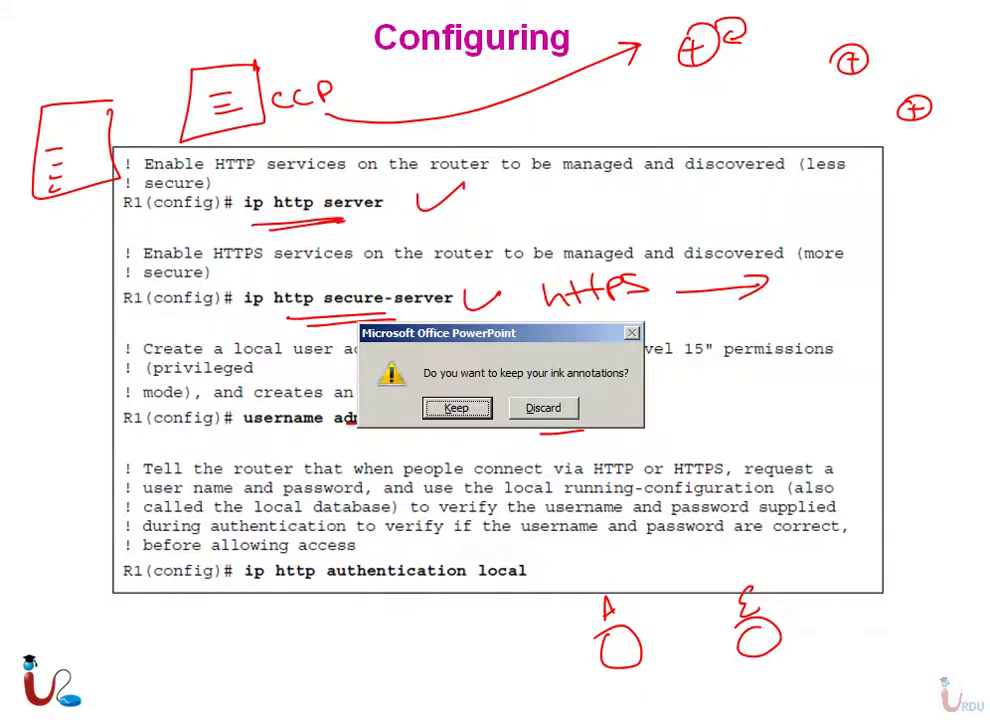
left_click(546, 409)
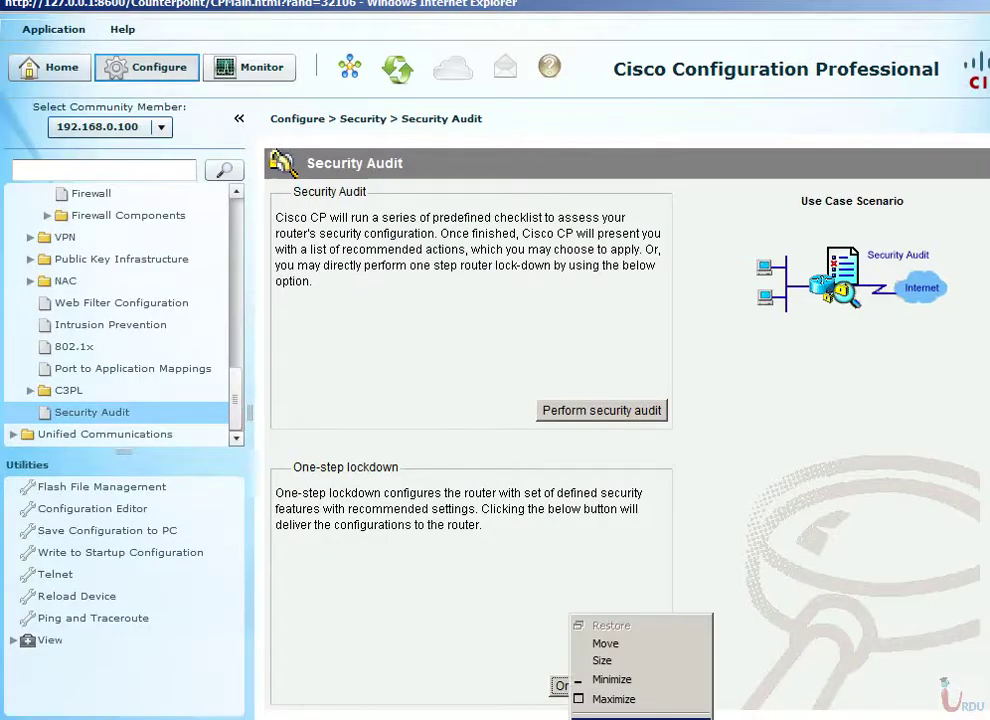
key("c")
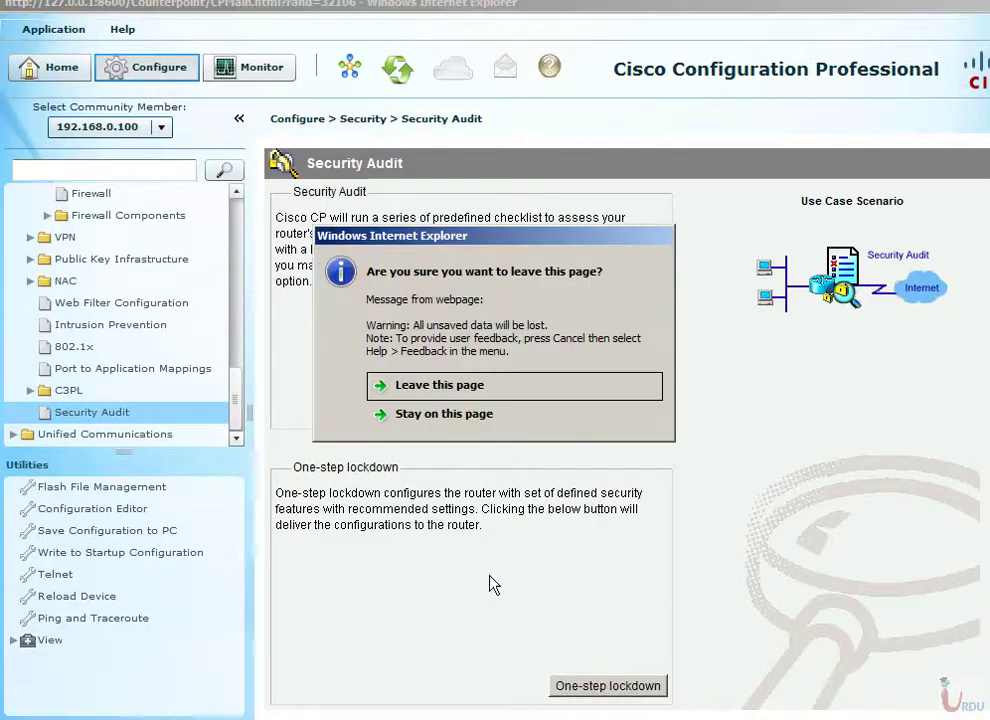
left_click(438, 389)
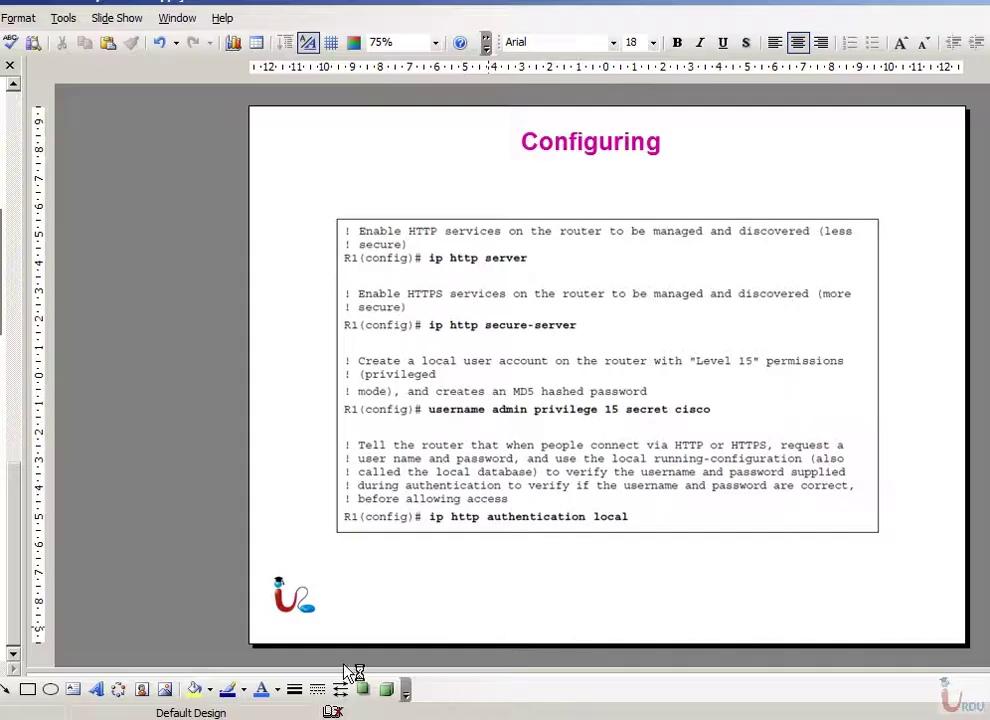
Step: Restart the PowerPoint slide show, advance from the Configuring slide to Security Auditing, and select a pen for annotating
key("F5")
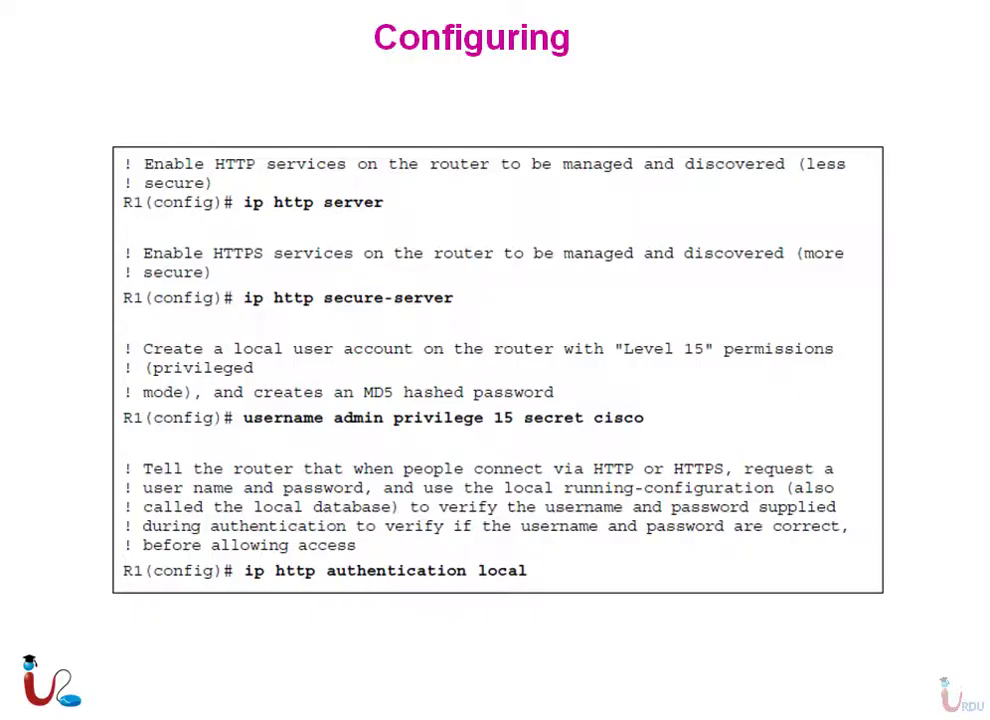
key("space")
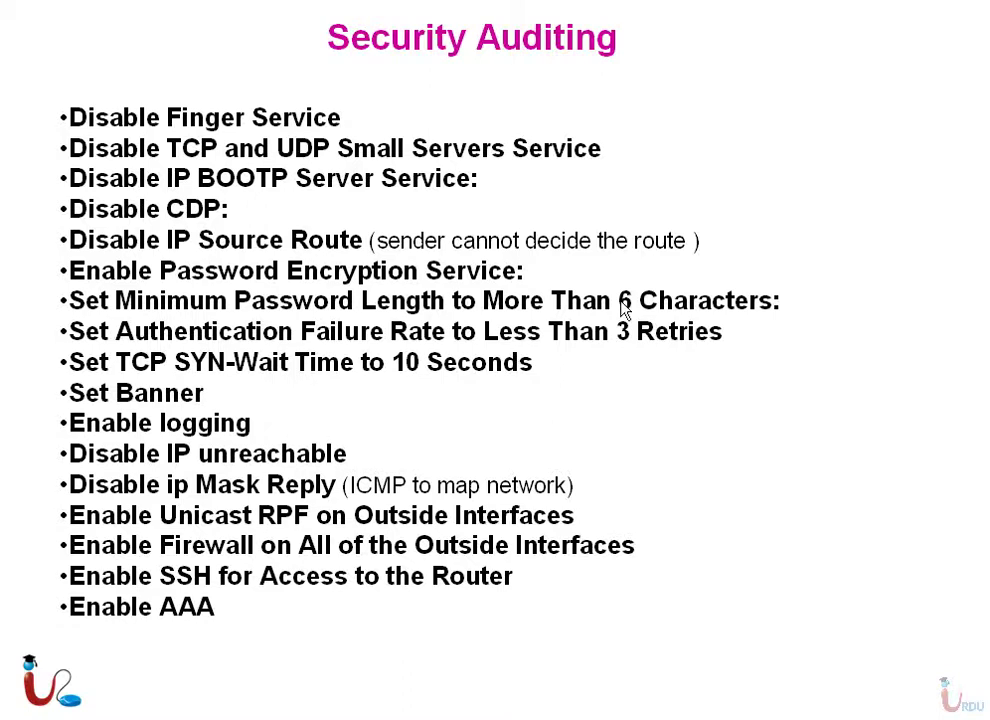
left_click(42, 715)
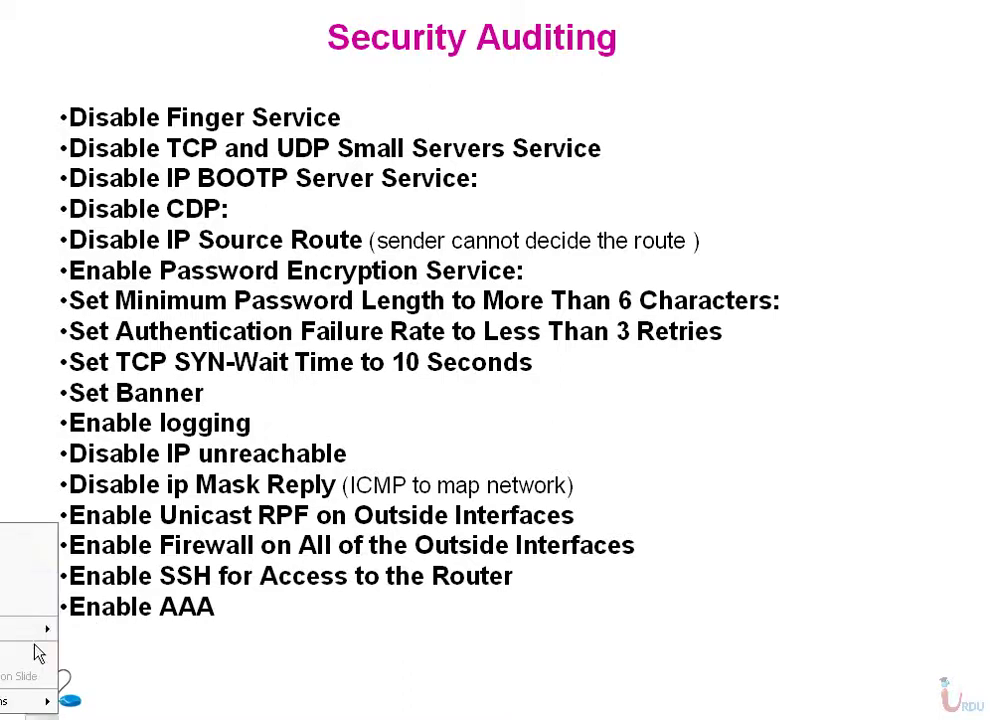
left_click(33, 560)
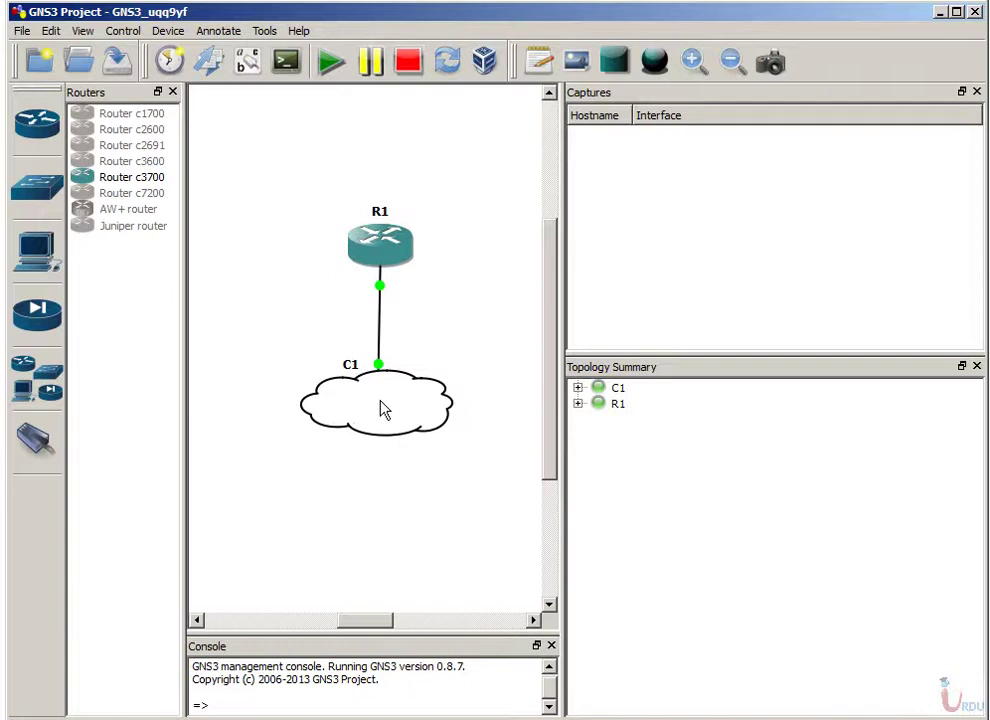
Step: In GNS3, view the NIO Ethernet configuration of cloud C1 and close it without changes
mouse_move(384, 408)
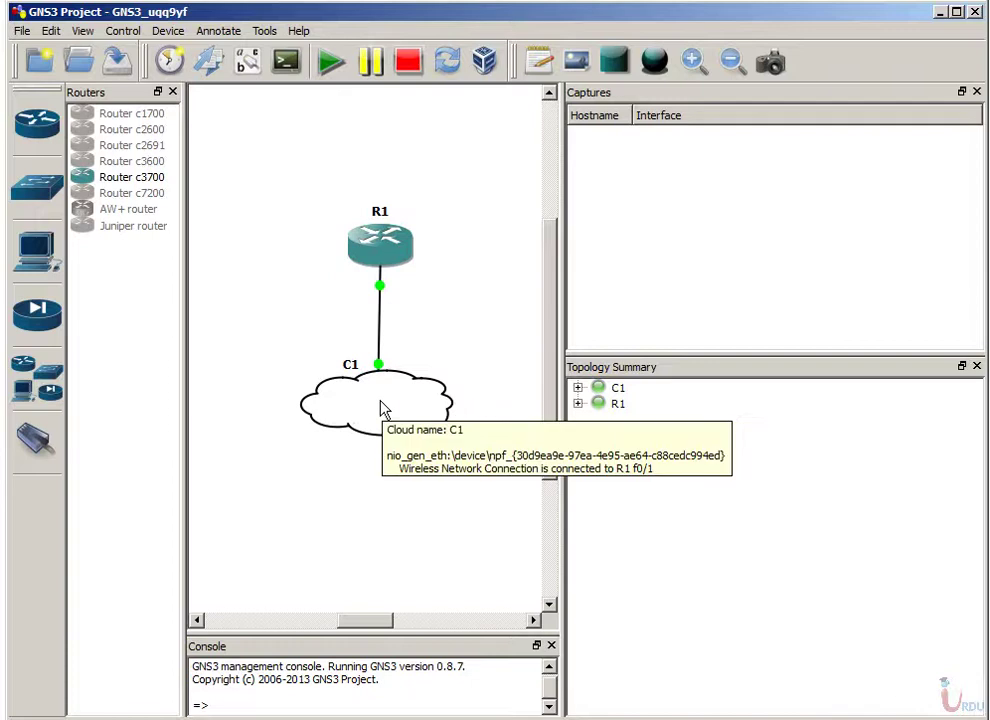
right_click(384, 408)
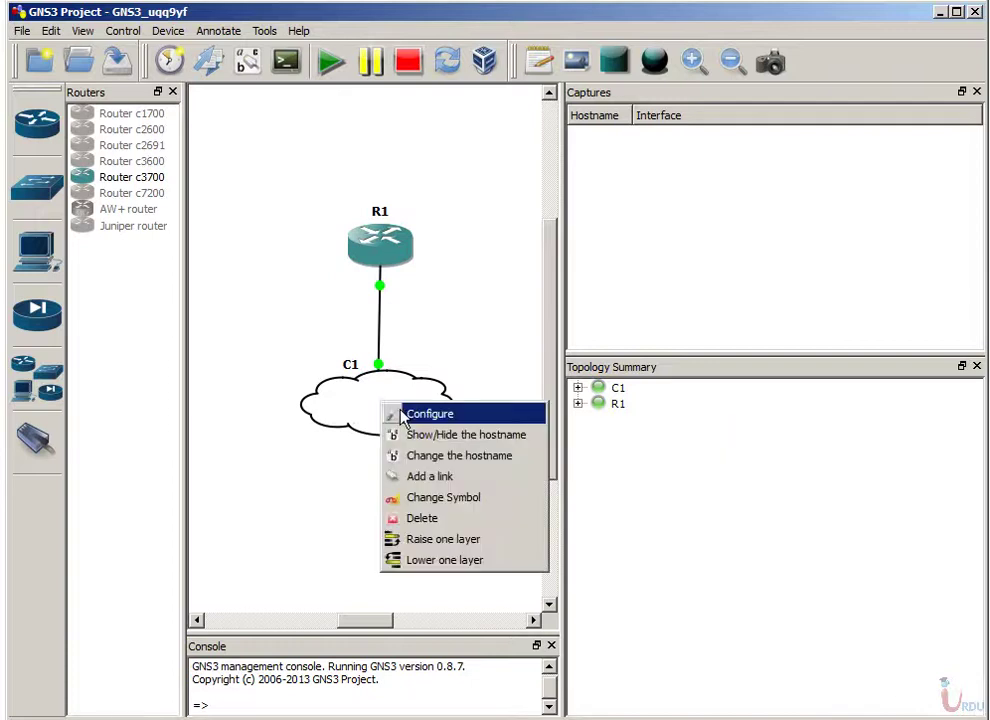
left_click(405, 414)
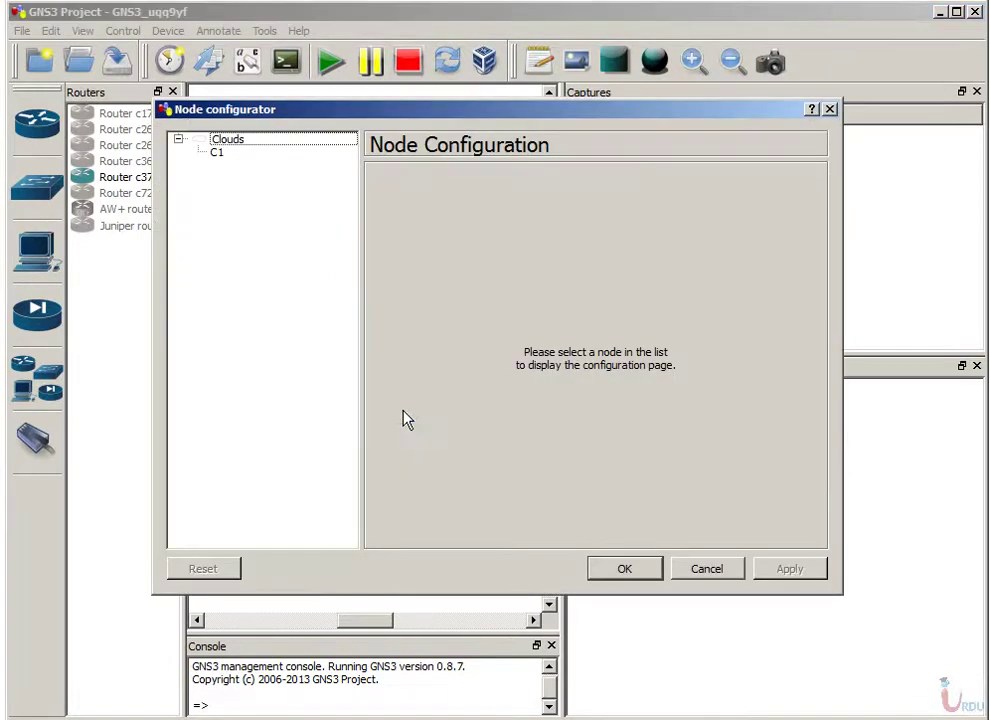
left_click(219, 153)
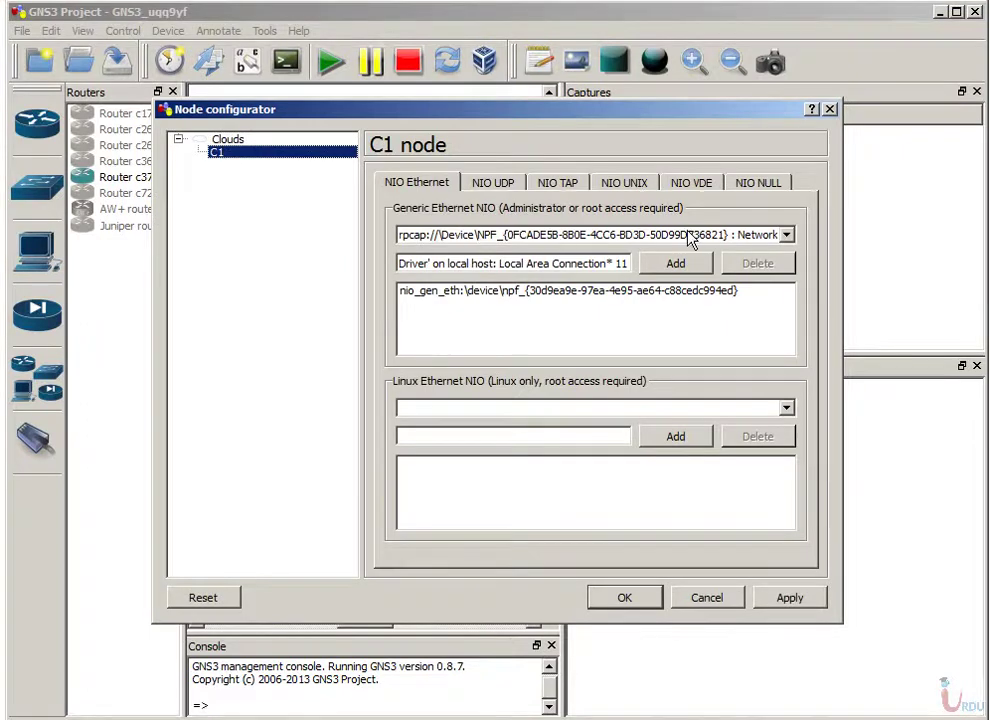
left_click(727, 600)
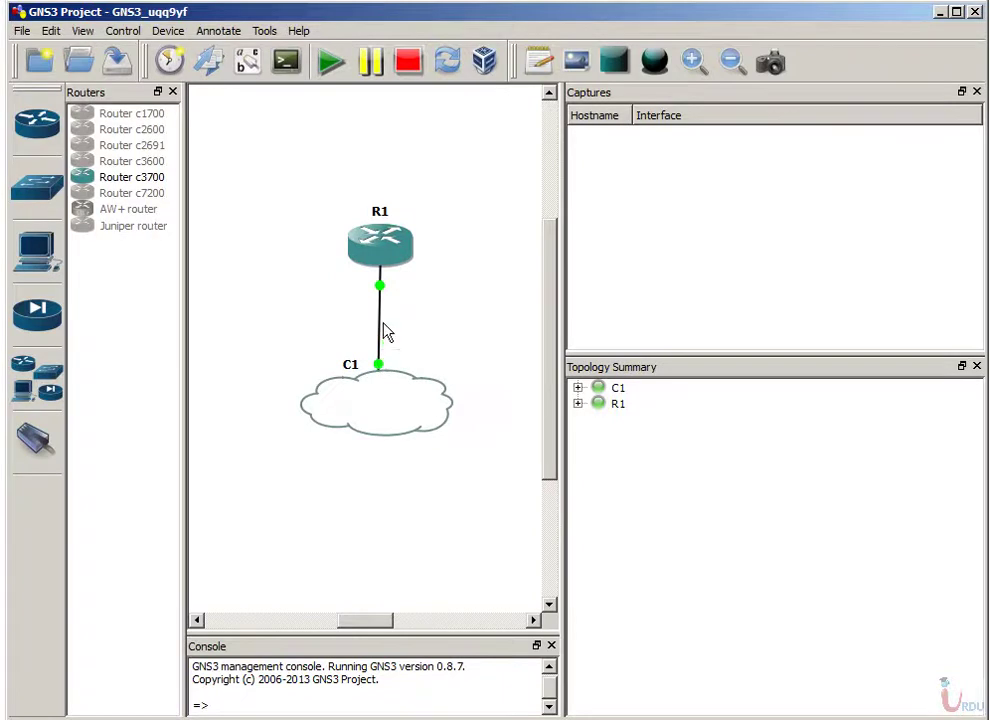
Step: Open the console of router R1 in the GNS3 topology
mouse_move(381, 256)
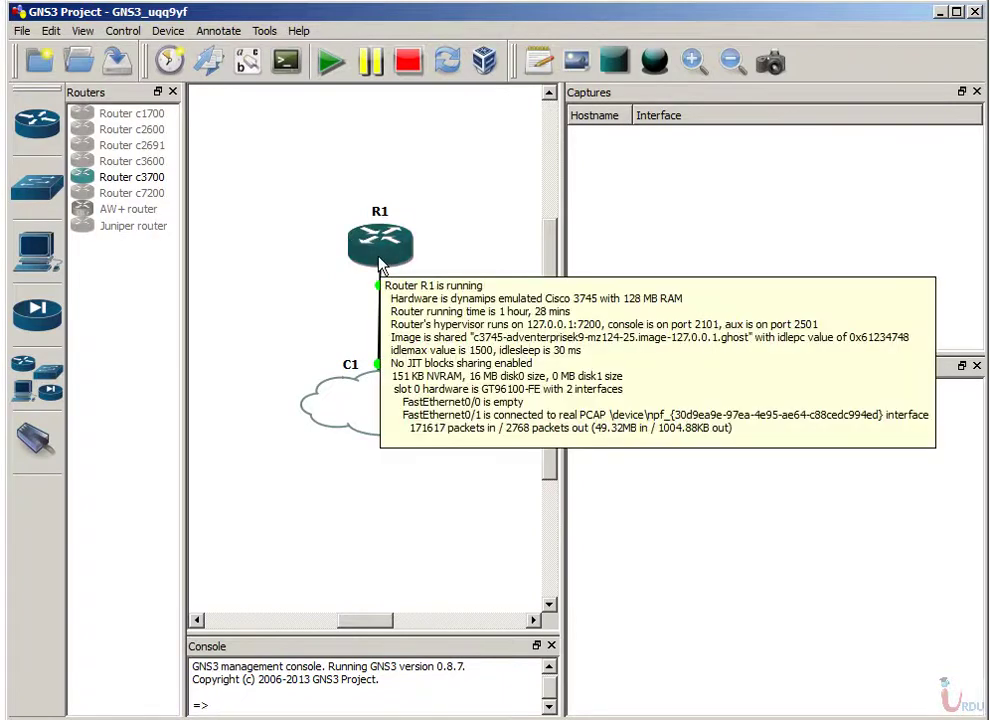
right_click(387, 254)
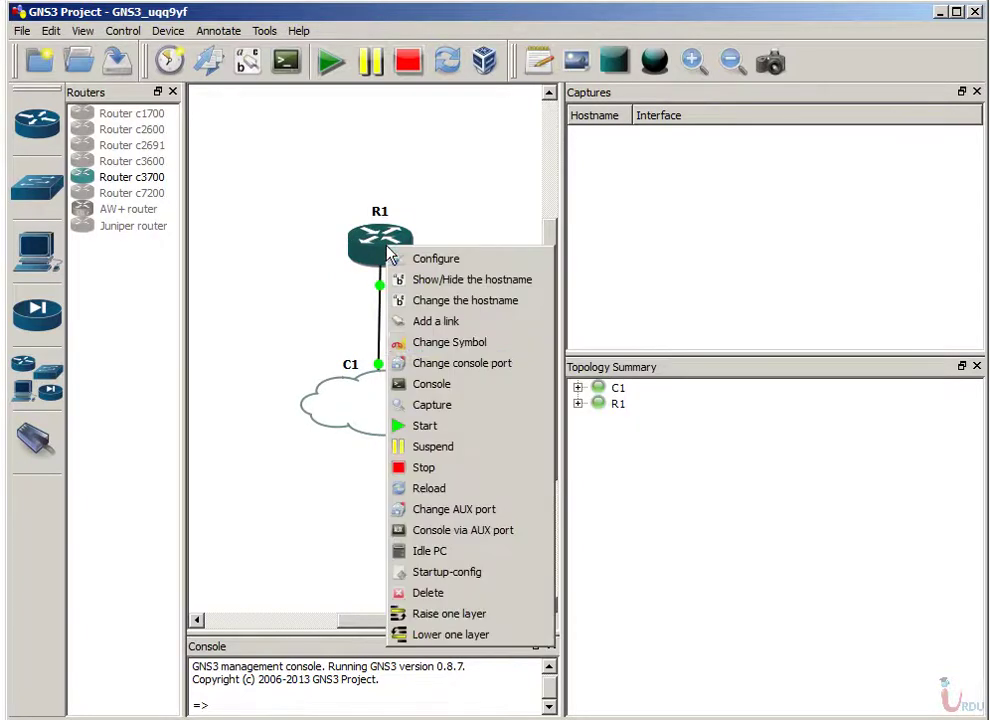
left_click(430, 384)
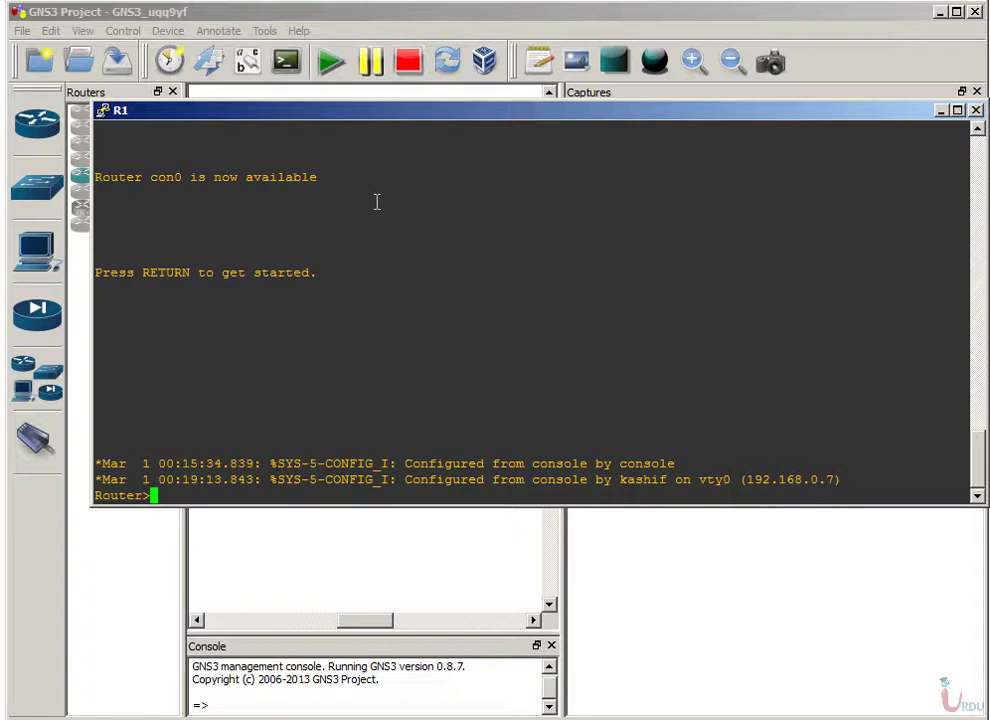
Step: Enter privileged mode on R1 with en and the enable password, and display the running configuration with show run
type("en")
key("Return")
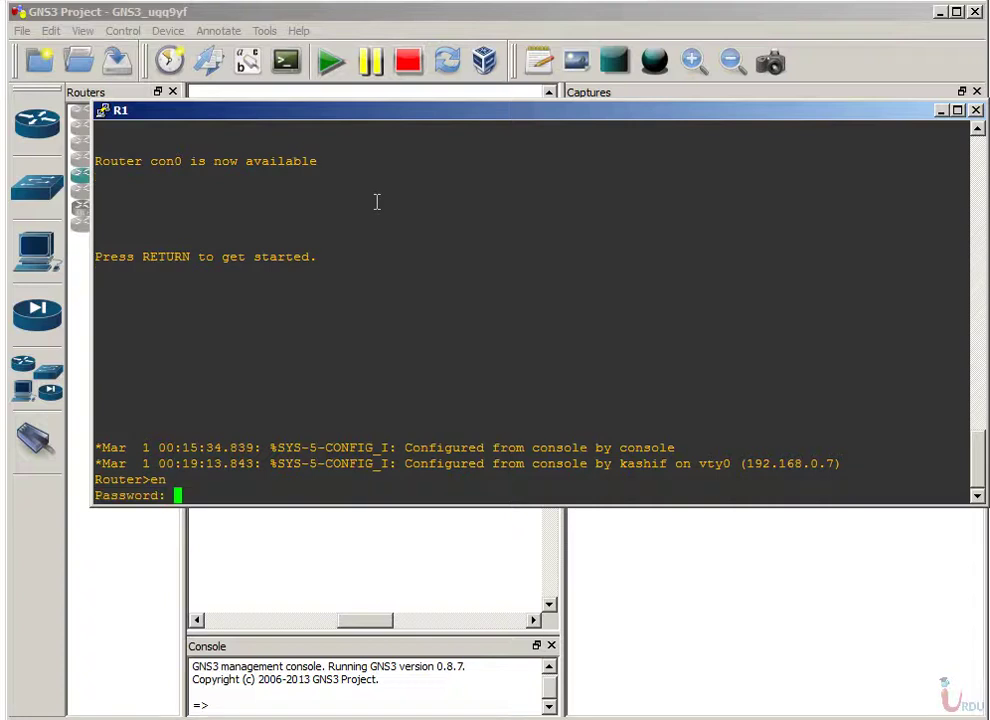
key("Return")
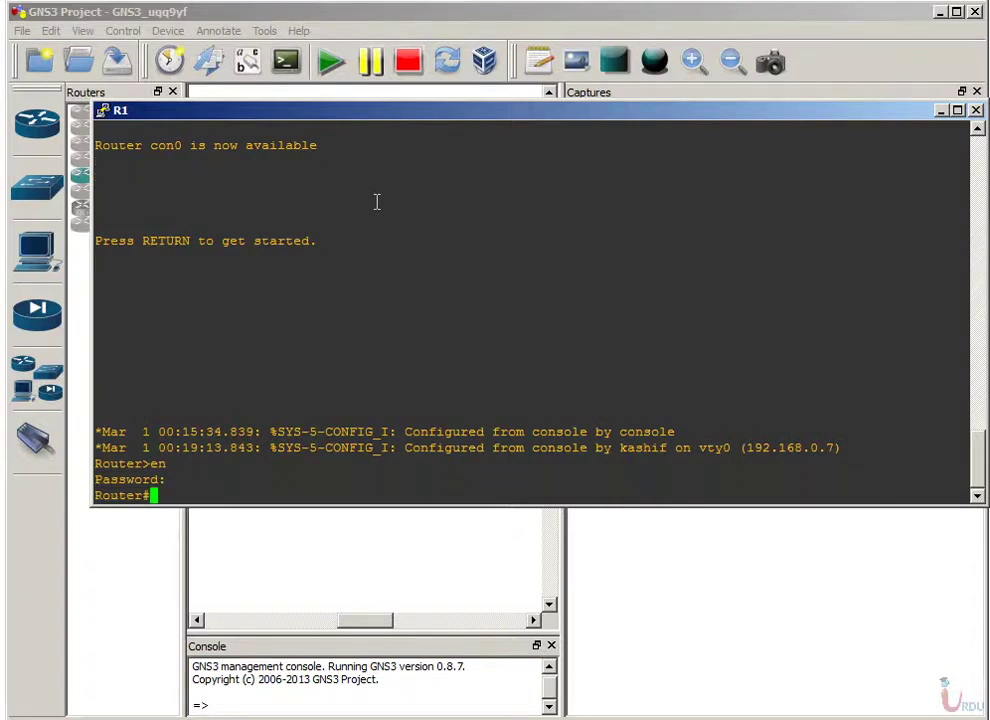
type("show run")
key("Return")
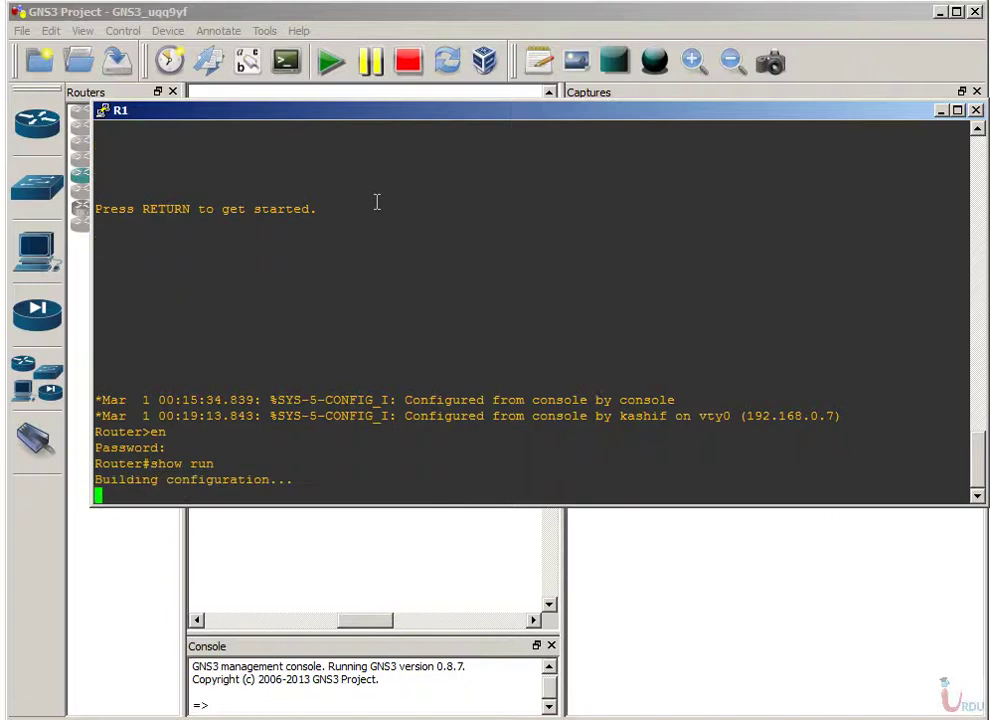